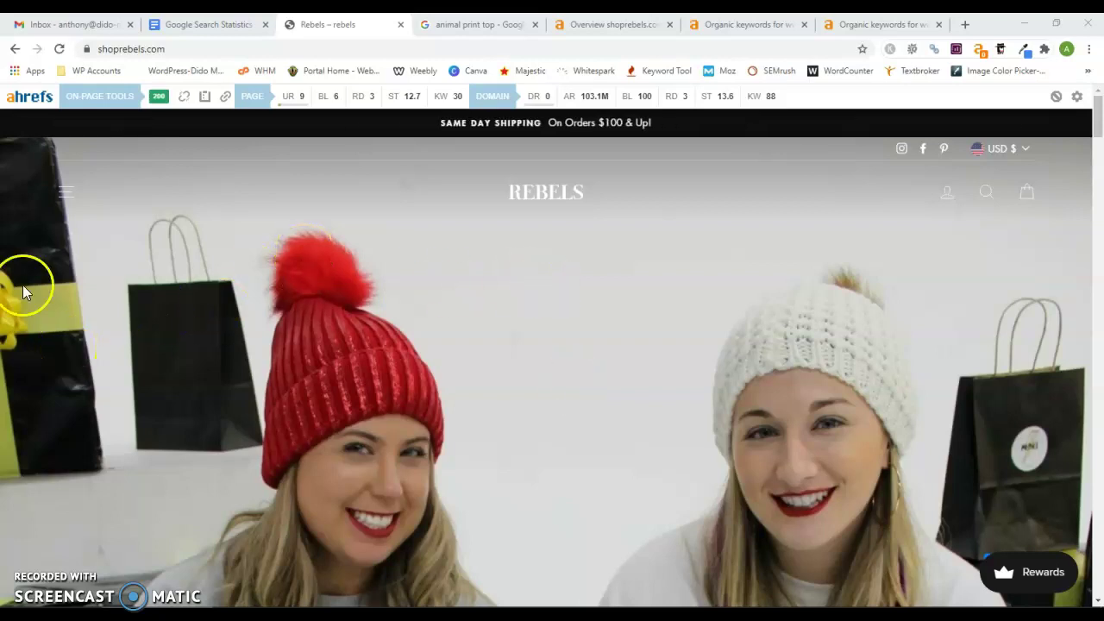
# Step: Open the Google results for "animal print top" and highlight the keyword's search volume and keyword difficulty metrics
pyautogui.click(479, 24)
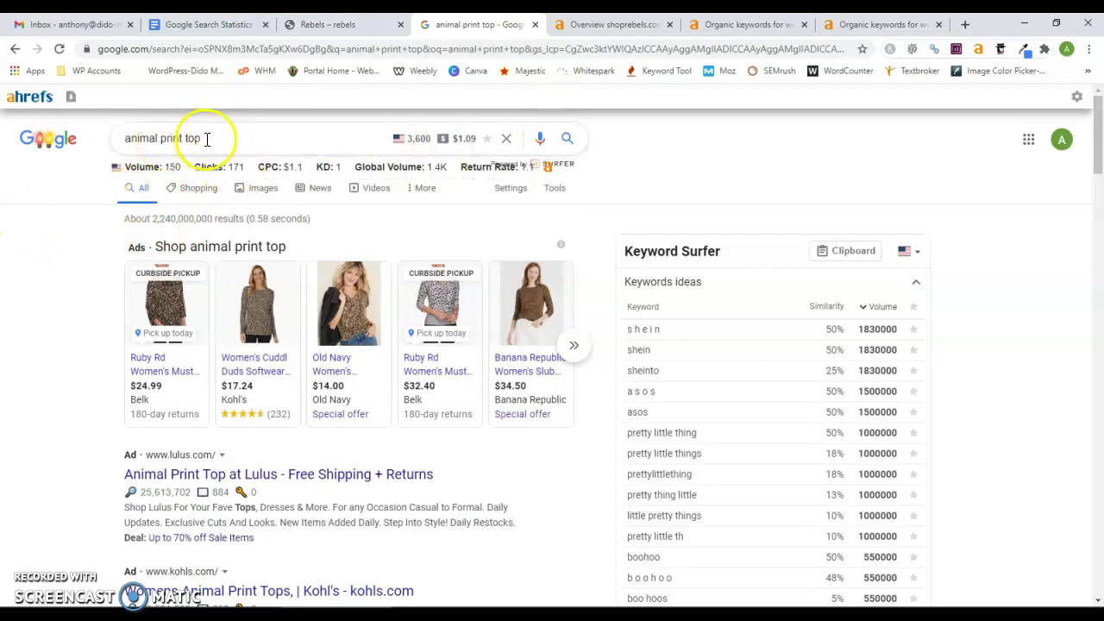
pyautogui.moveTo(192, 153); pyautogui.dragTo(177, 166)
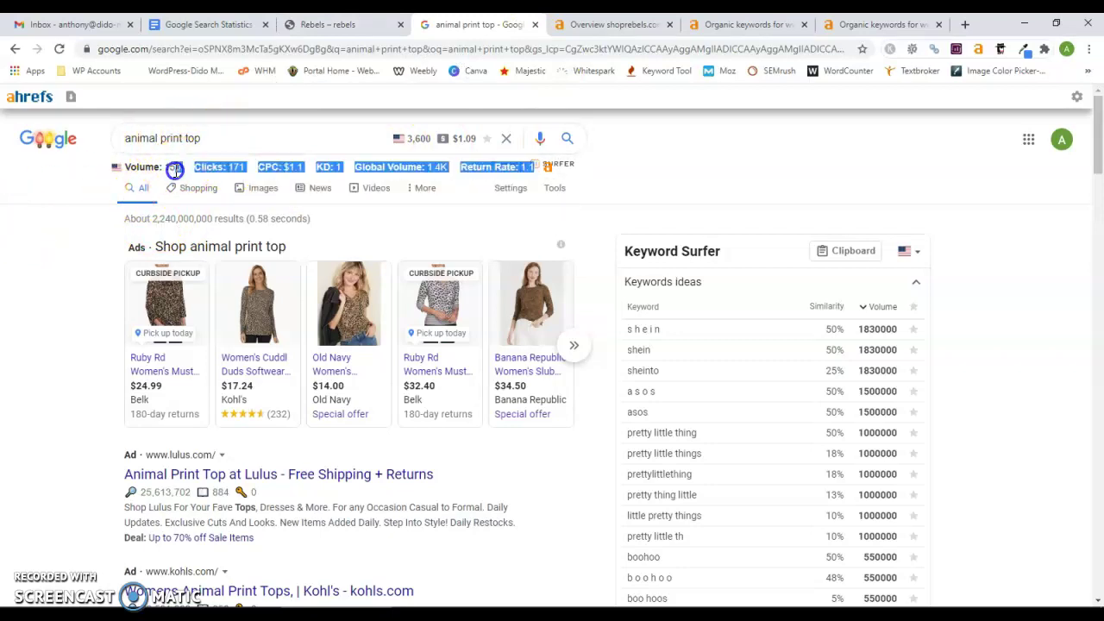
pyautogui.click(30, 211)
pyautogui.click(340, 166)
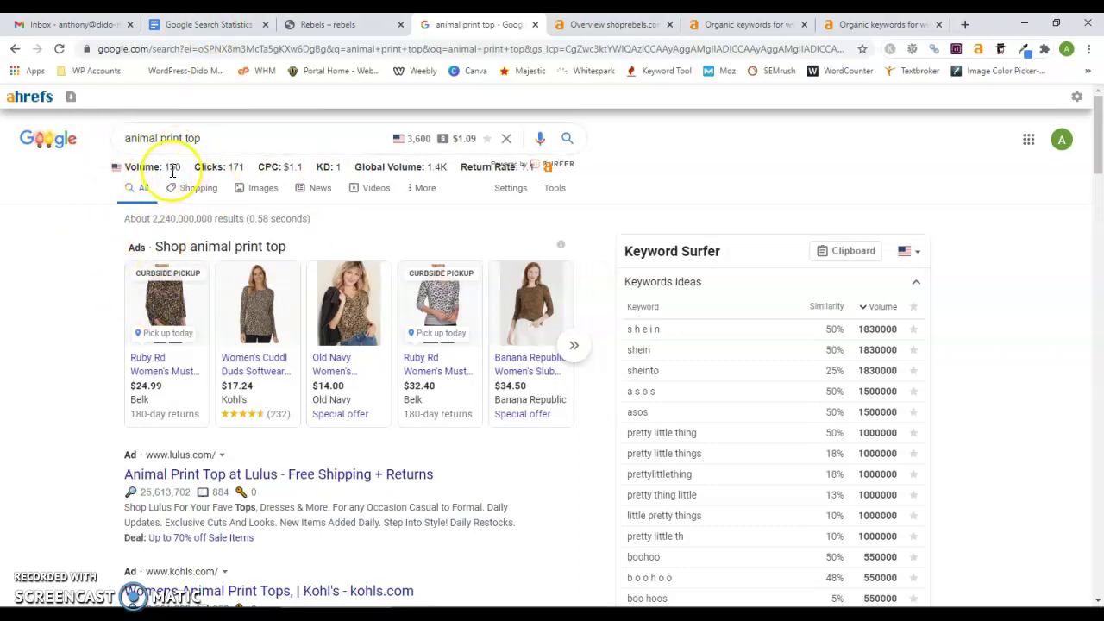
pyautogui.click(329, 166)
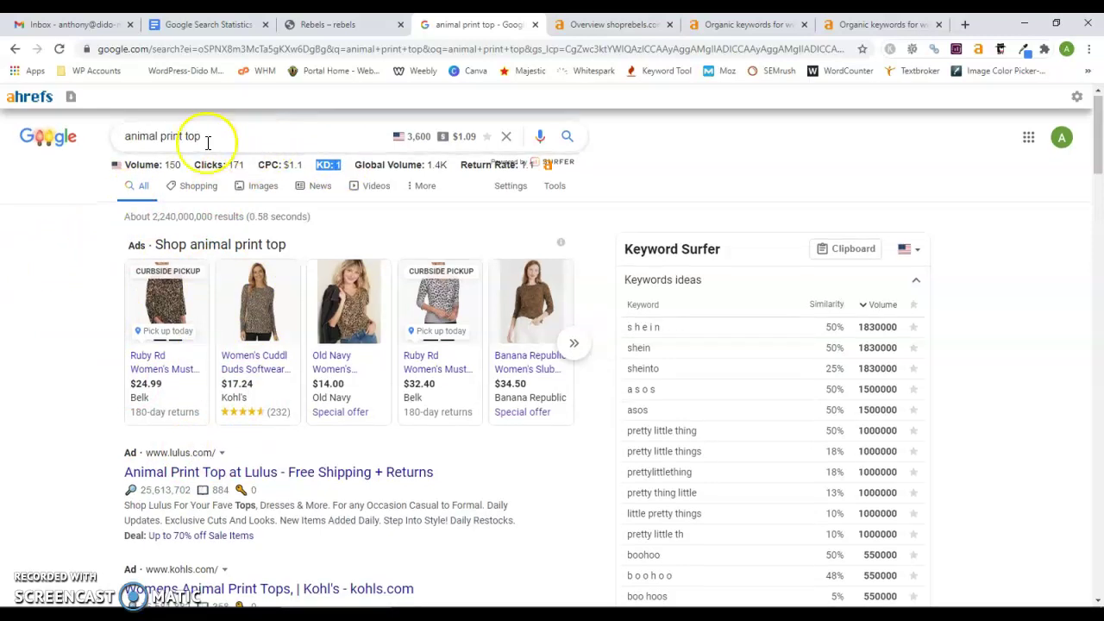
# Step: View the paid ads for "animal print top", and check the paid ads statistic in the Google Search Statistics document
pyautogui.scroll(-2, 221, 407)
pyautogui.scroll(1, 431, 413)
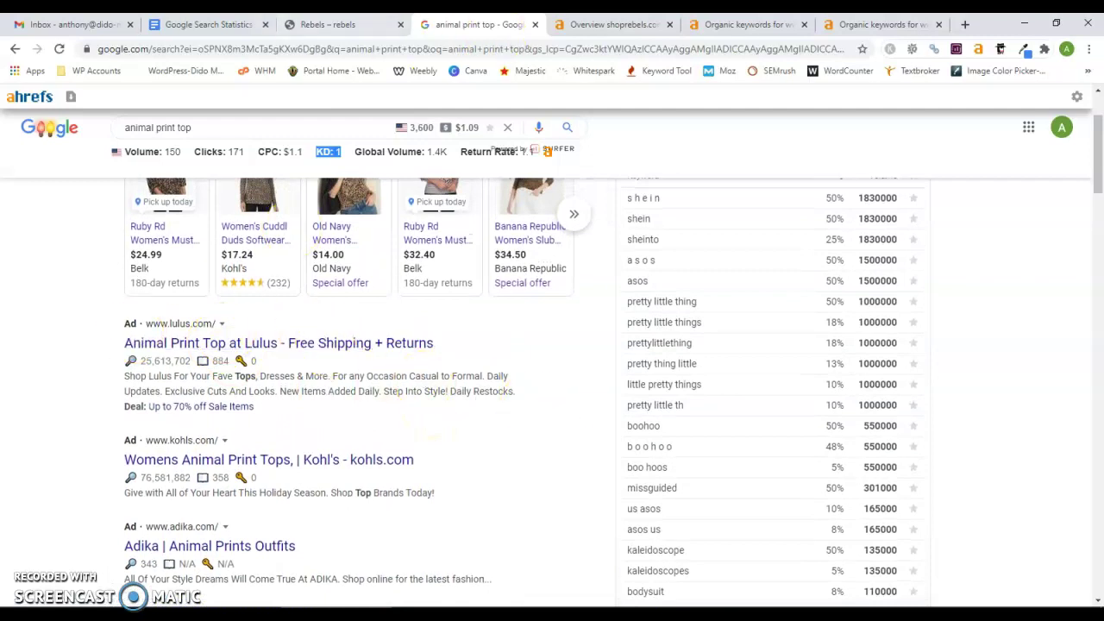
pyautogui.click(211, 22)
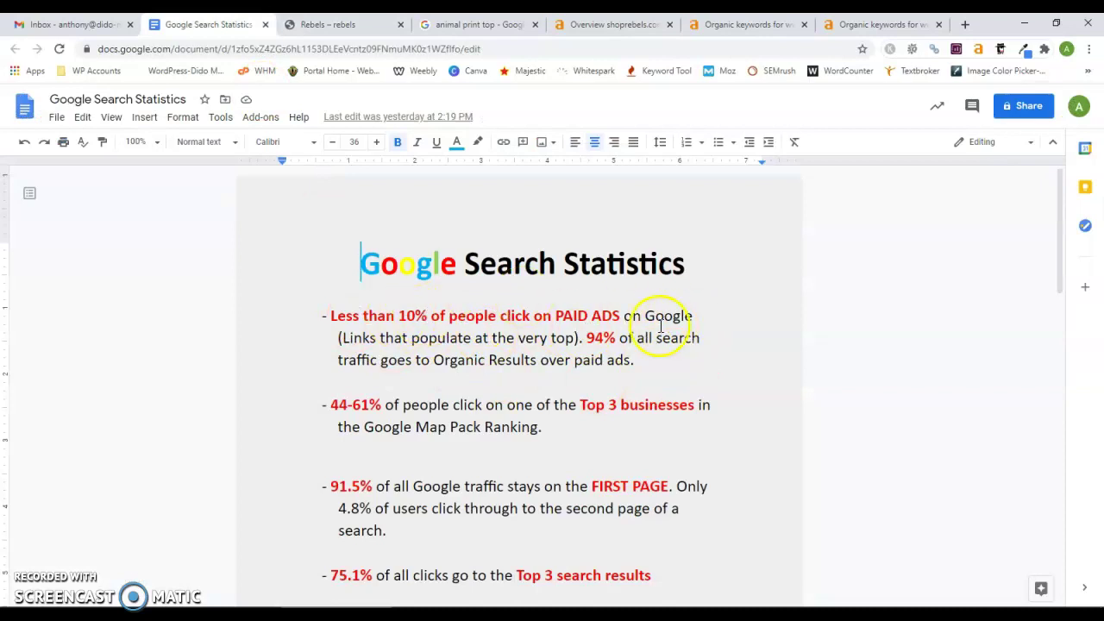
# Step: Return to the Google results and examine the numbered organic listings with their page and domain metrics
pyautogui.click(434, 30)
pyautogui.scroll(1, 65, 397)
pyautogui.scroll(-2, 65, 397)
pyautogui.scroll(-5, 67, 388)
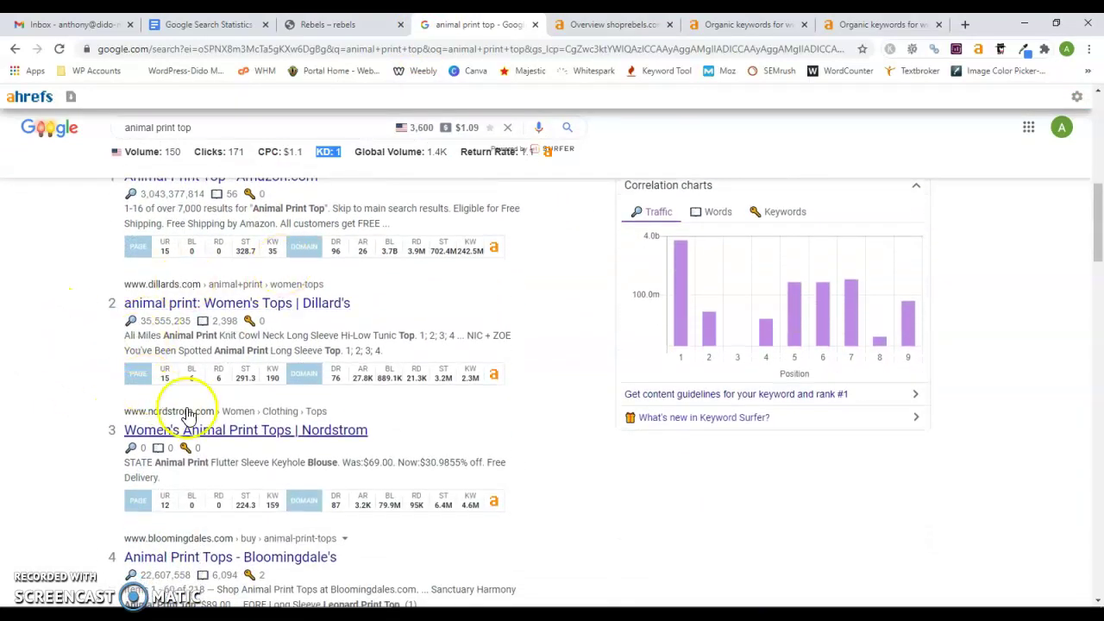
pyautogui.scroll(1, 187, 423)
pyautogui.scroll(-1, 188, 414)
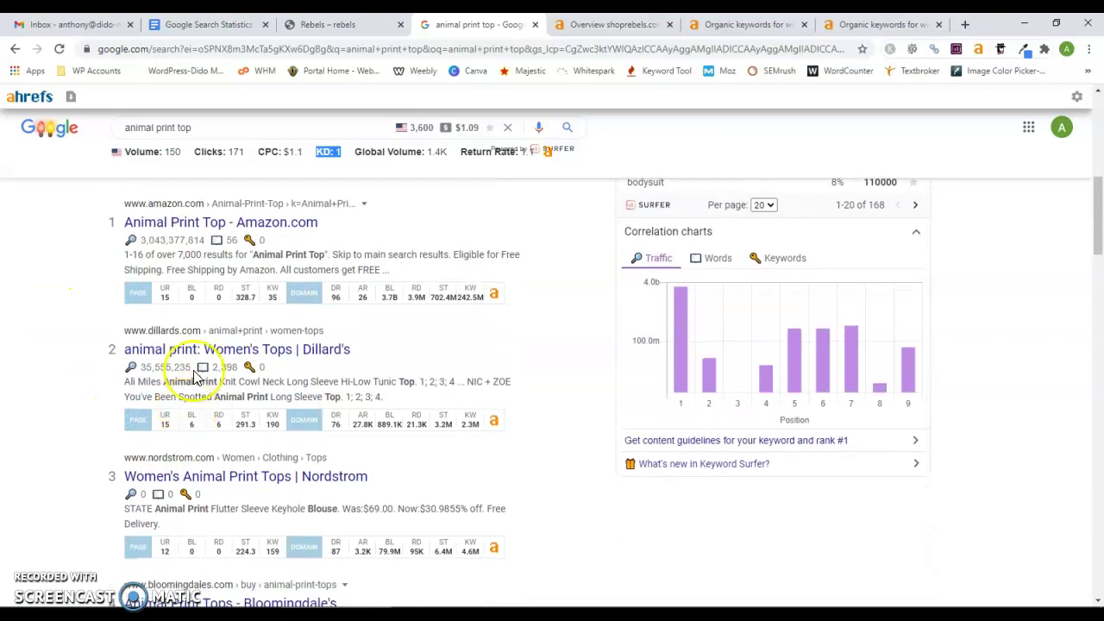
pyautogui.scroll(-2, 138, 466)
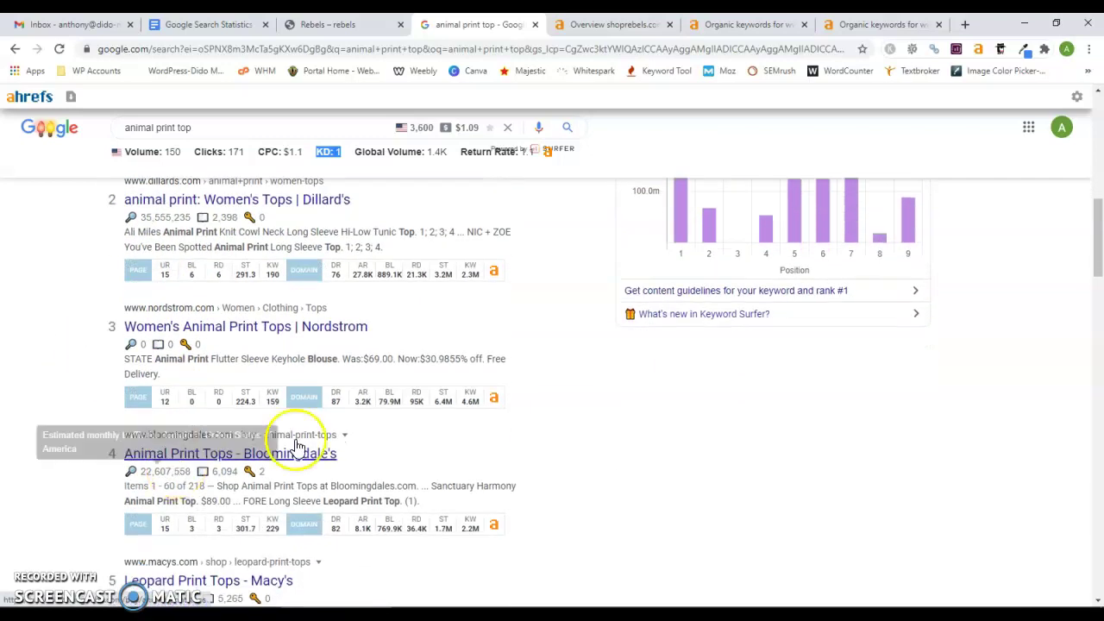
pyautogui.scroll(-1, 134, 501)
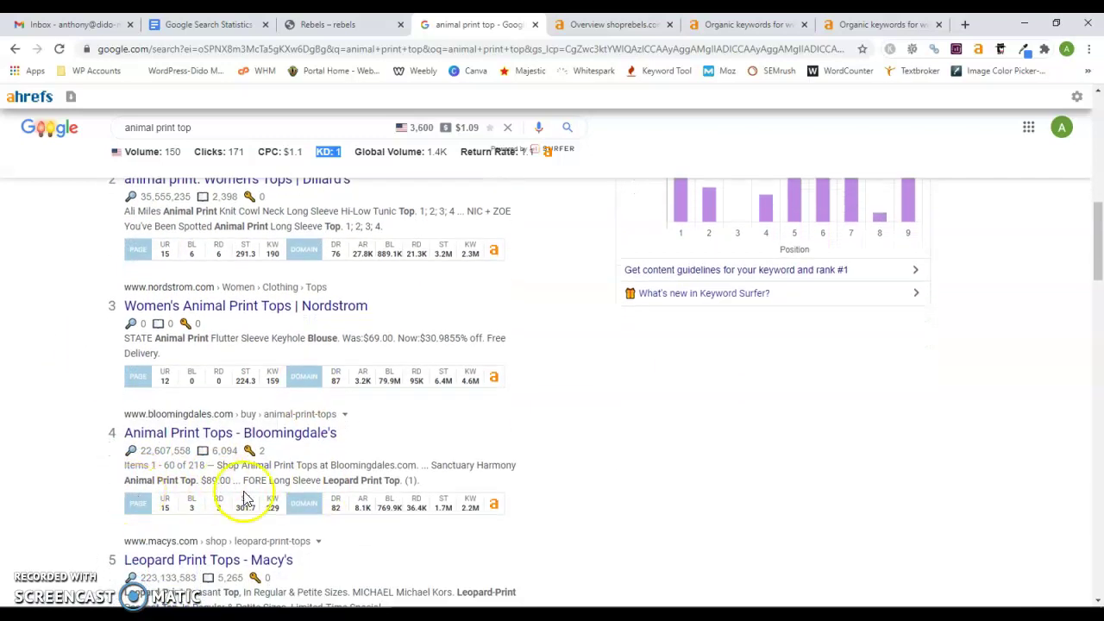
pyautogui.scroll(-3, 271, 492)
pyautogui.scroll(-1, 130, 466)
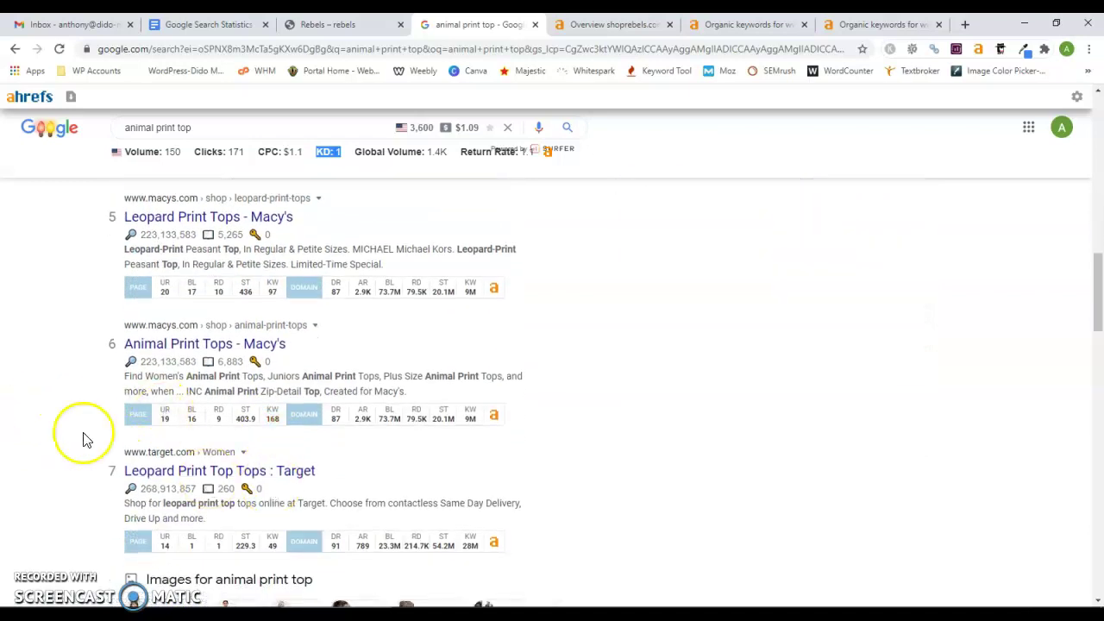
pyautogui.scroll(-1, 69, 453)
pyautogui.scroll(-6, 69, 452)
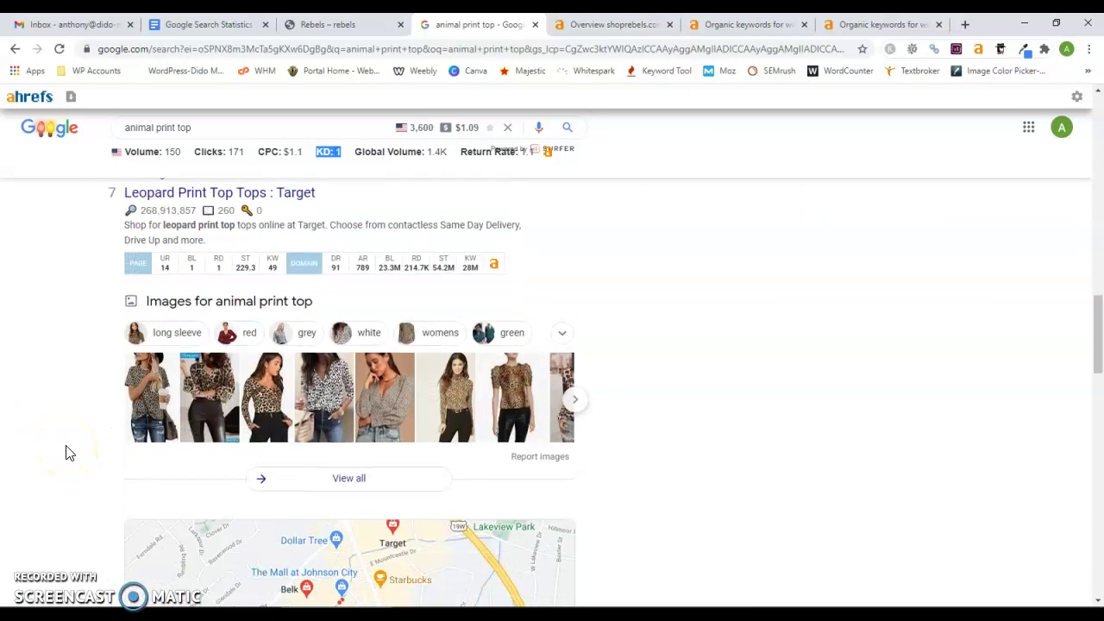
# Step: Examine the local map listings and the remaining results on the first page, ending back at its beginning
pyautogui.scroll(-1, 68, 452)
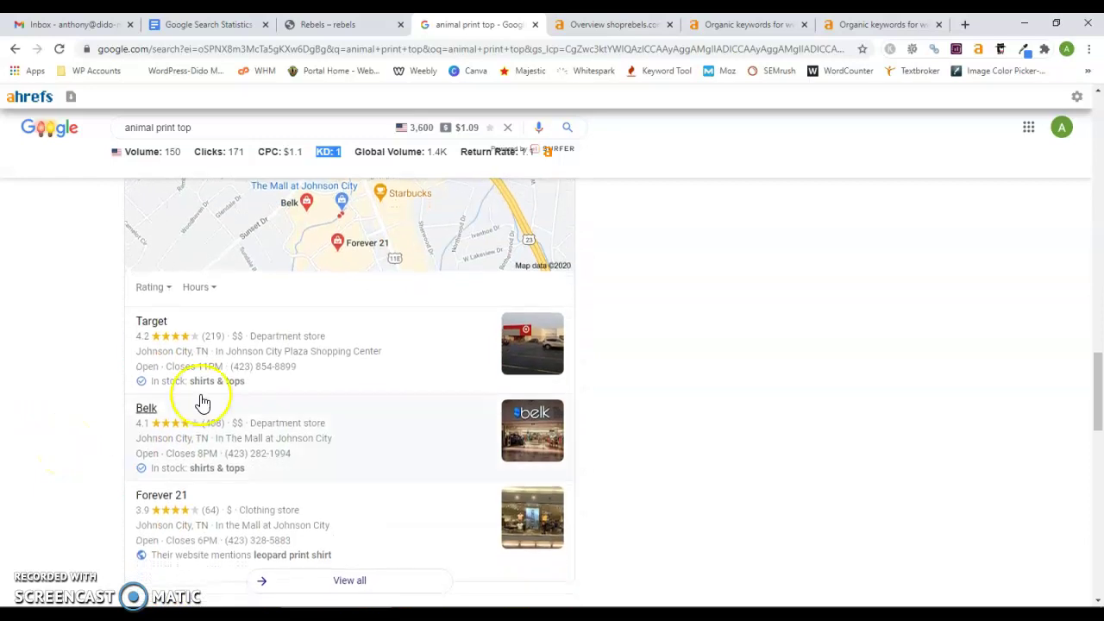
pyautogui.scroll(-2, 33, 457)
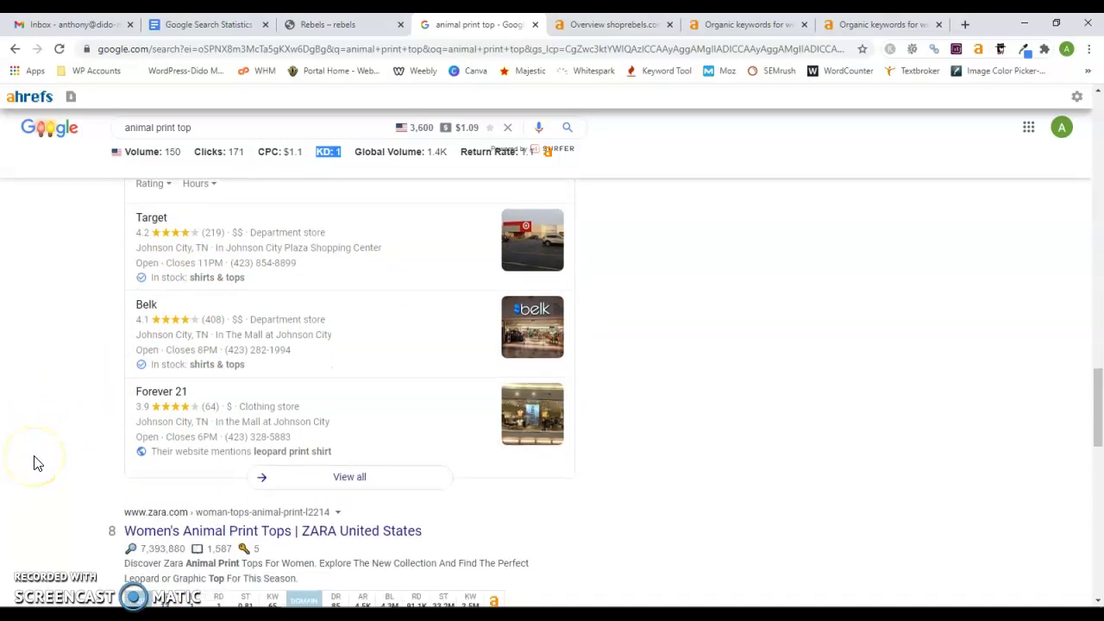
pyautogui.scroll(2, 34, 461)
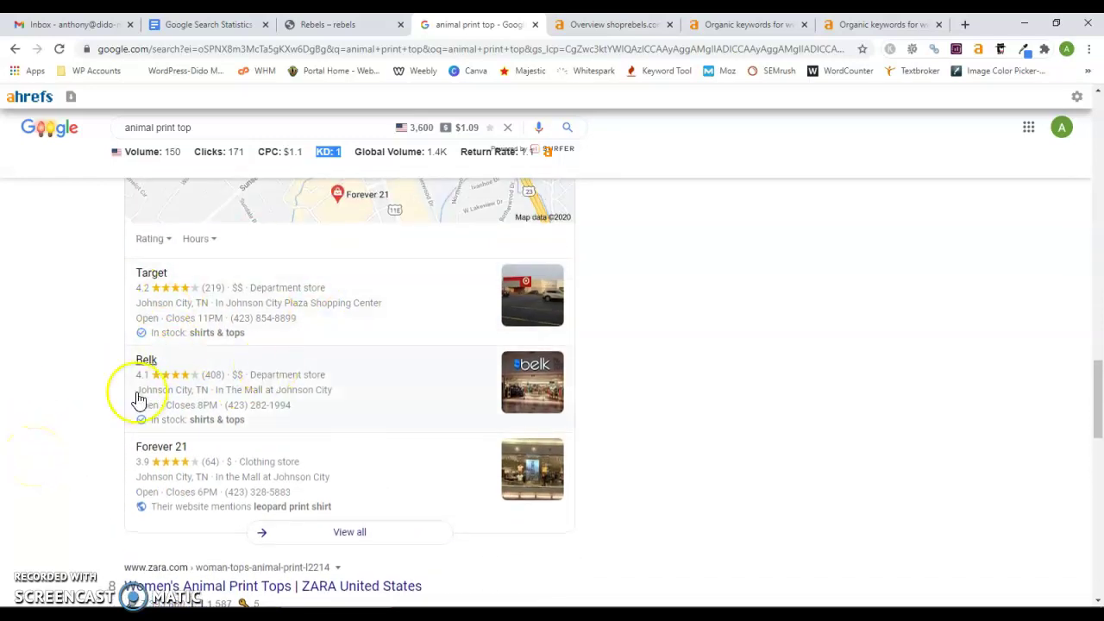
pyautogui.scroll(-10, 26, 435)
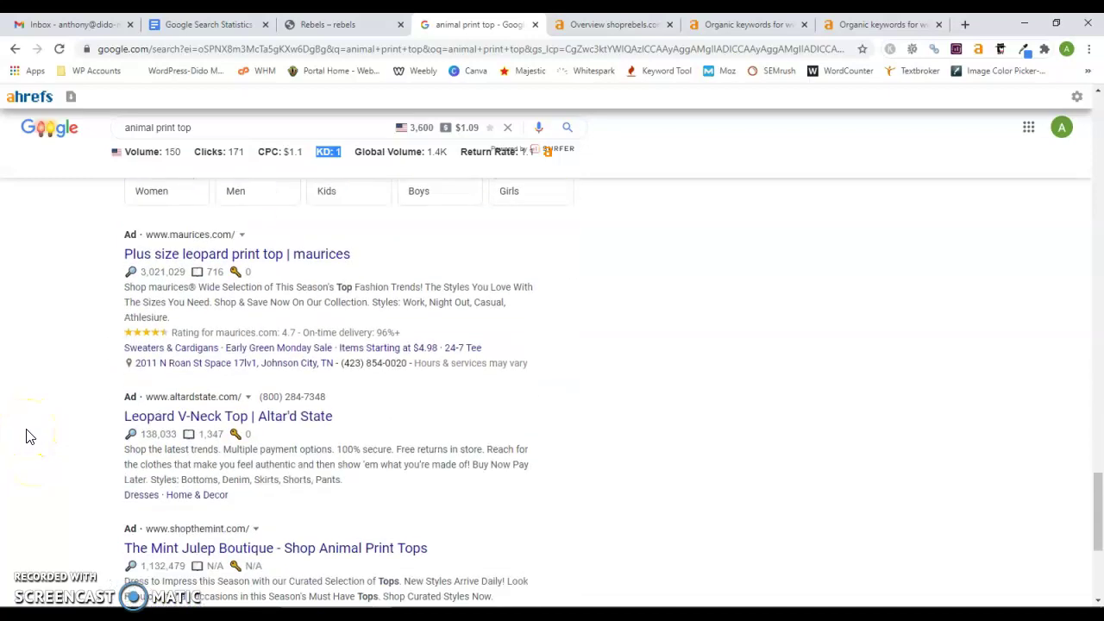
pyautogui.scroll(15, 26, 436)
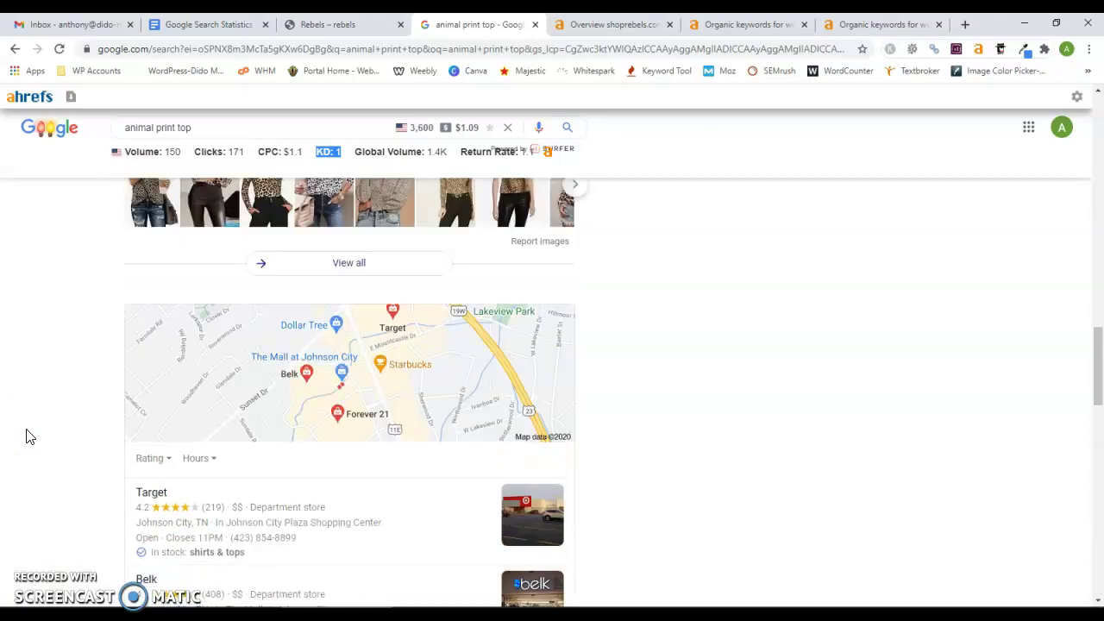
pyautogui.scroll(5, 26, 436)
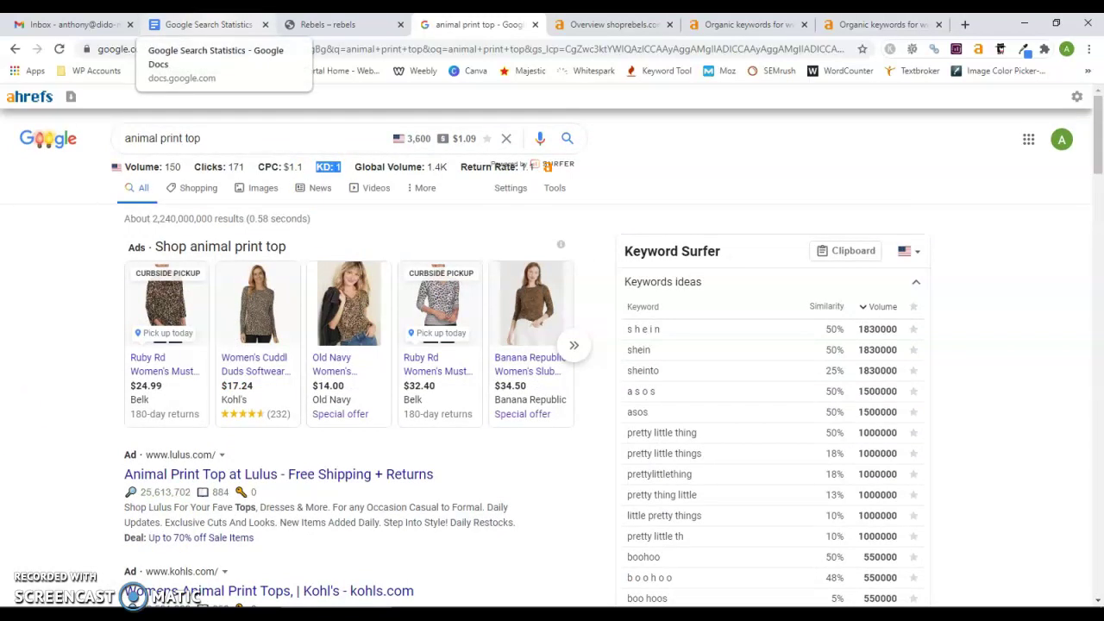
# Step: Review the organic and map results again, and read the map pack and first-page statistics in the Google Search Statistics document
pyautogui.scroll(-12, 238, 410)
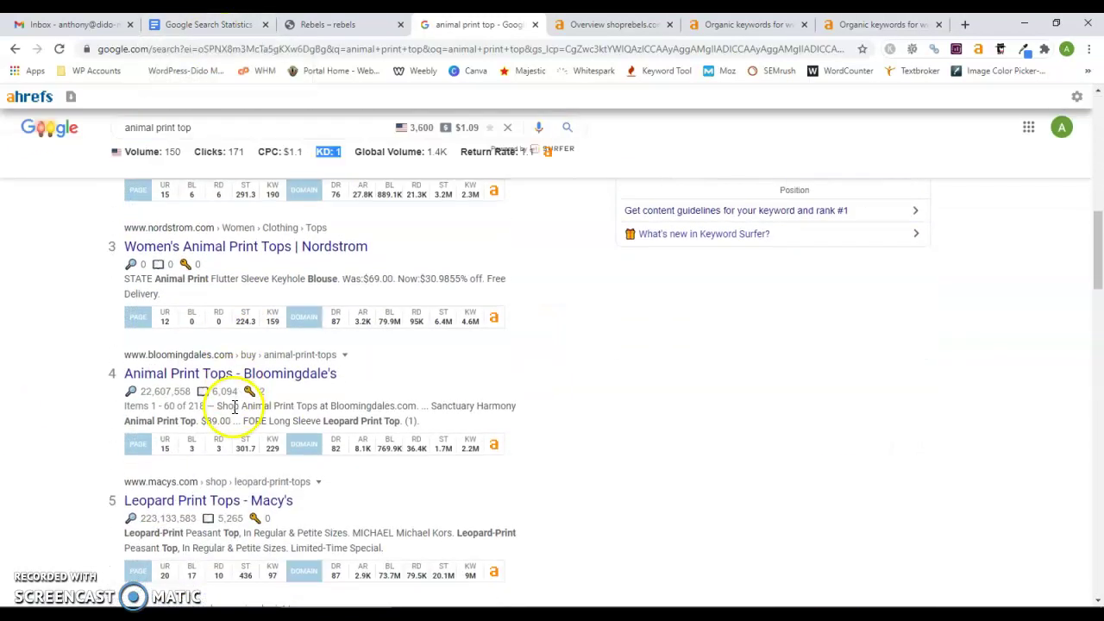
pyautogui.scroll(-5, 234, 410)
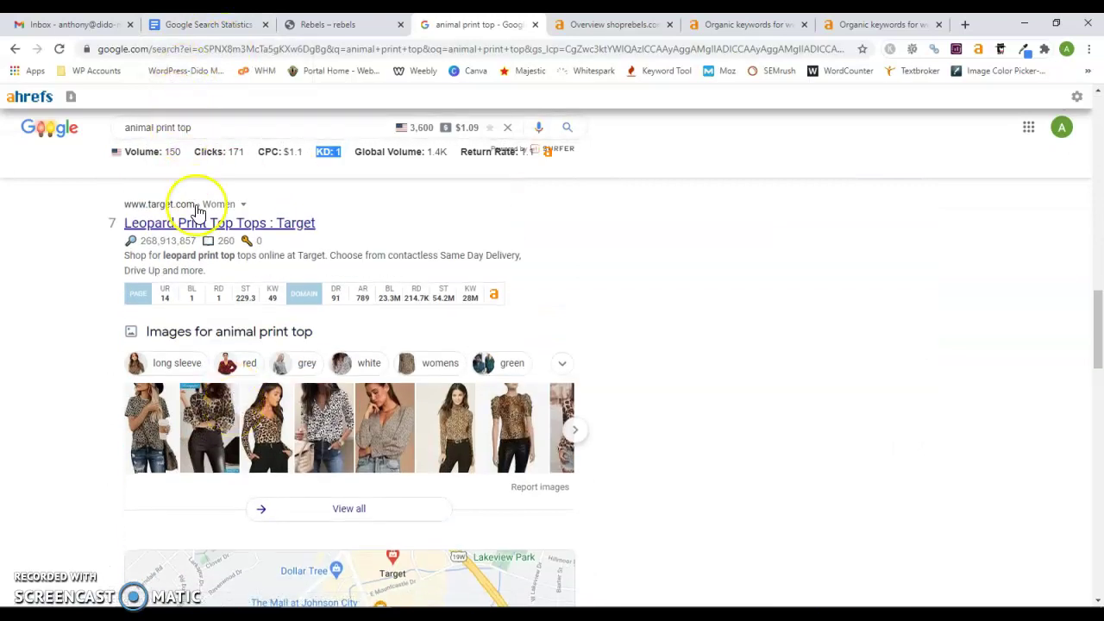
pyautogui.scroll(-3, 198, 208)
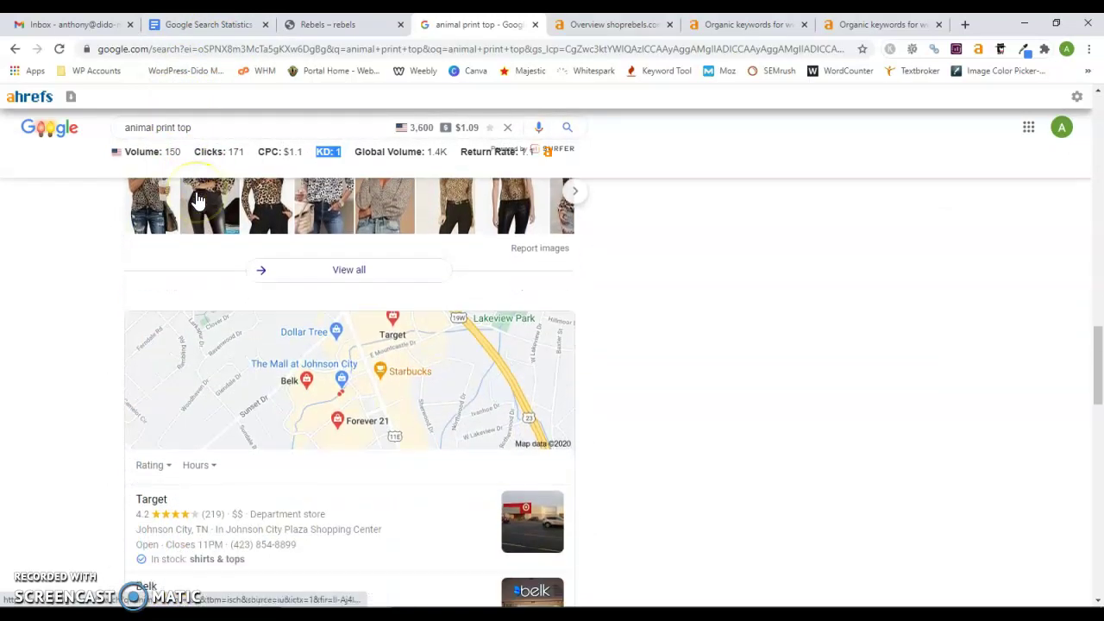
pyautogui.click(226, 24)
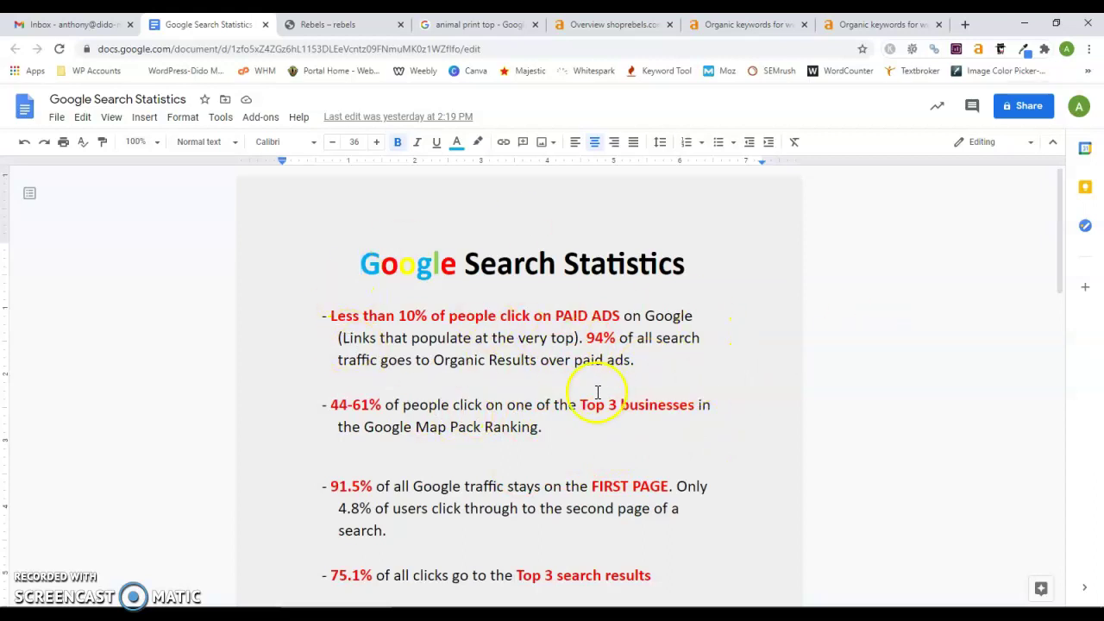
pyautogui.scroll(-1, 538, 416)
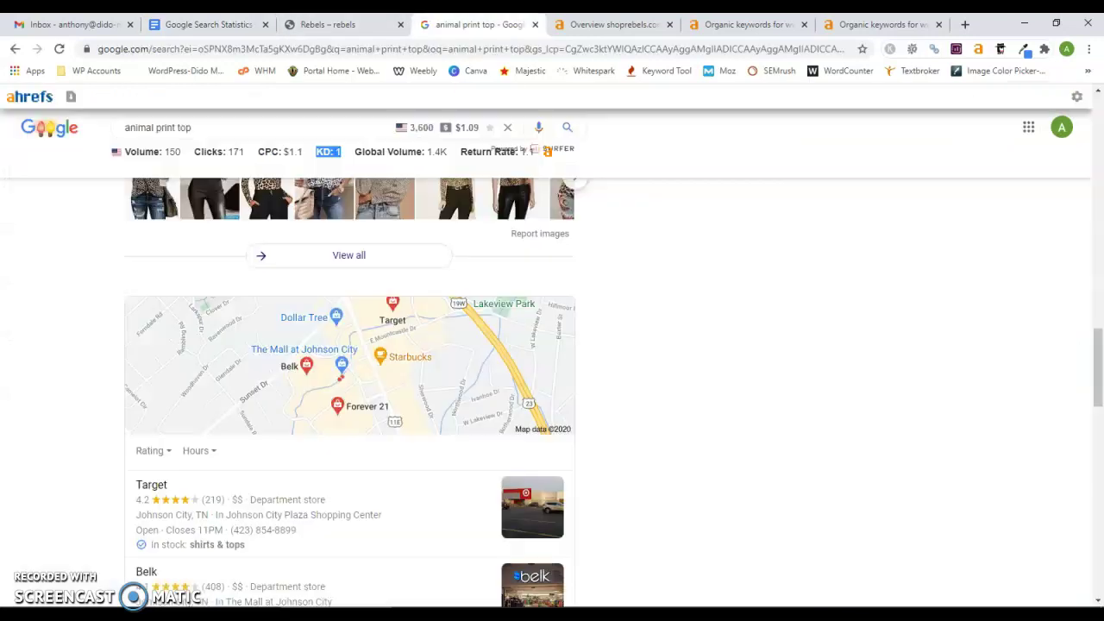
# Step: Go back to the Google results and inspect the metrics of the top three organic listings for "animal print top"
pyautogui.click(475, 24)
pyautogui.scroll(5, 440, 394)
pyautogui.scroll(10, 440, 395)
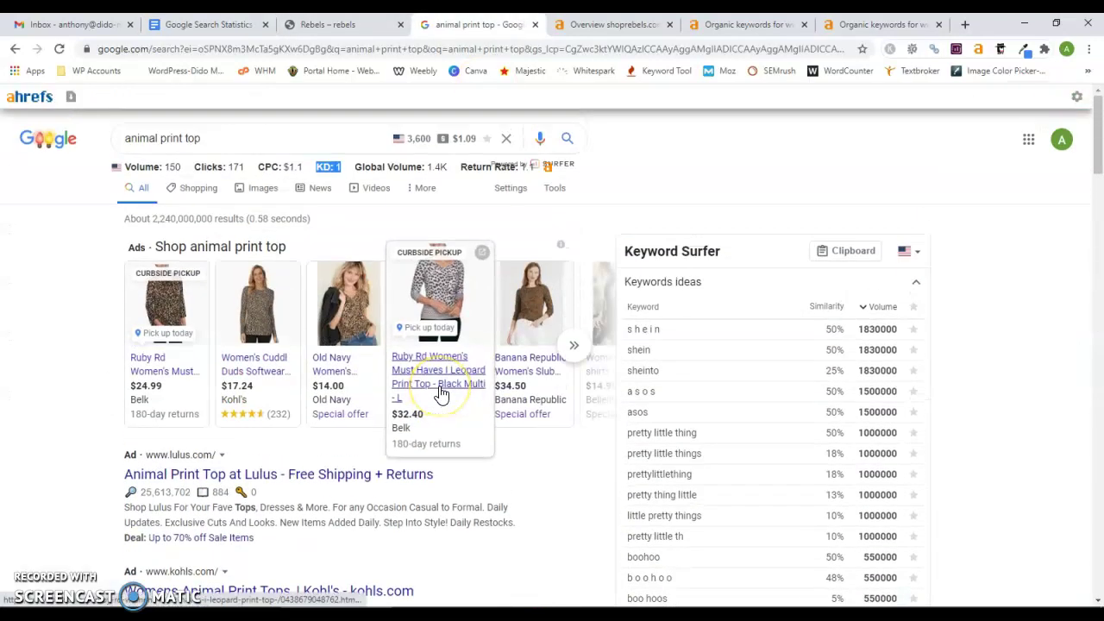
pyautogui.scroll(-4, 440, 394)
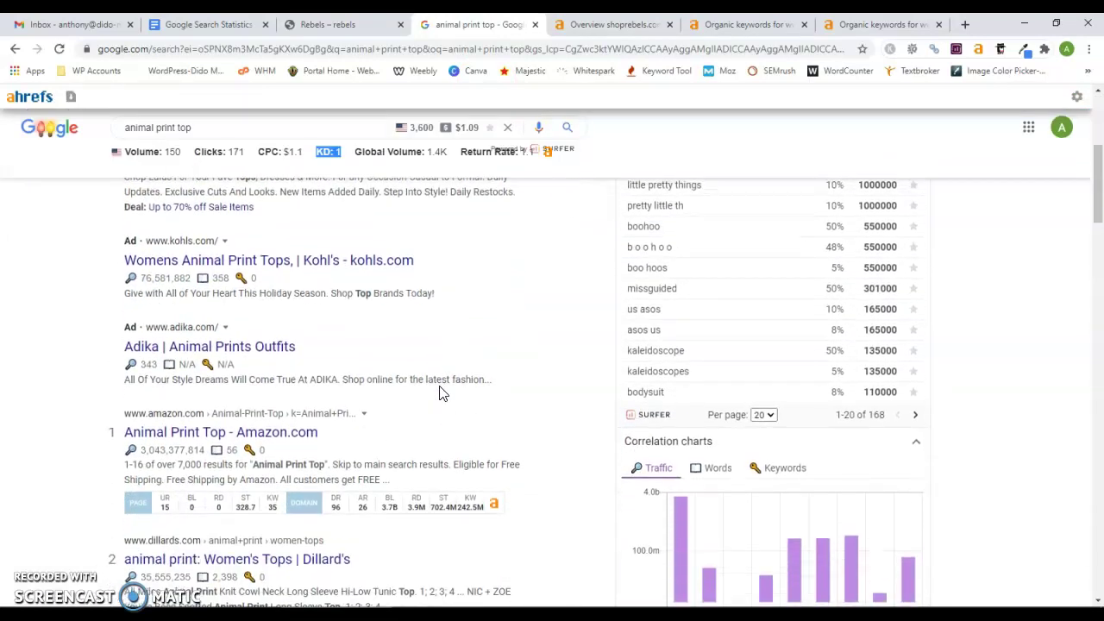
pyautogui.scroll(-3, 440, 395)
pyautogui.click(270, 229)
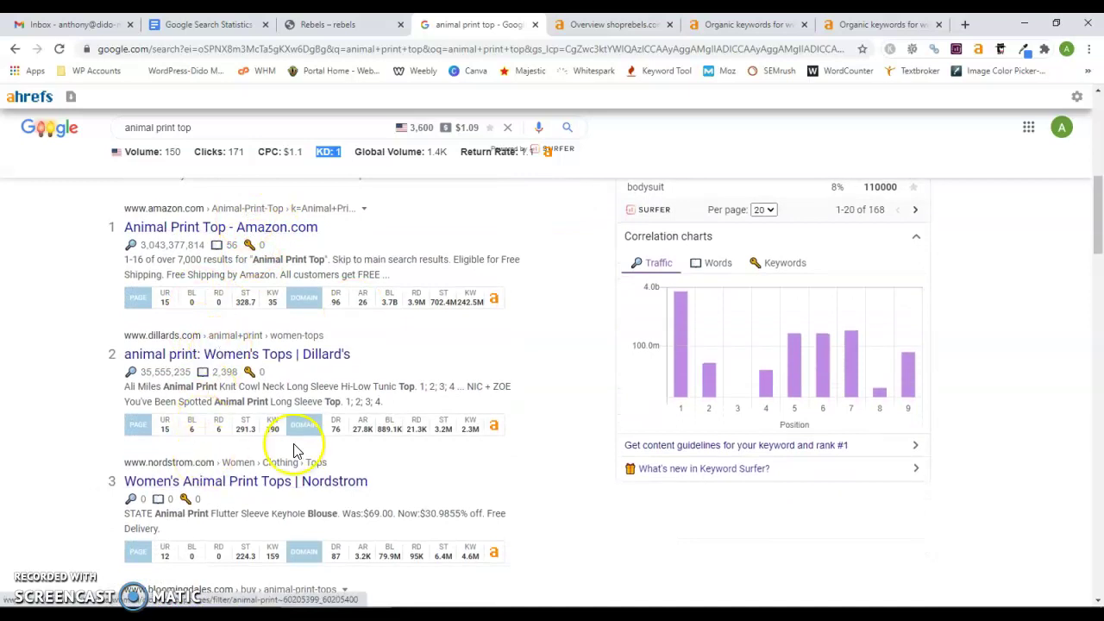
# Step: In Ahrefs, inspect shoprebels.com's referring domains, expand the shopthebestboutiques.com links, and view its Boutique Black Friday Deals page before closing it
pyautogui.click(656, 24)
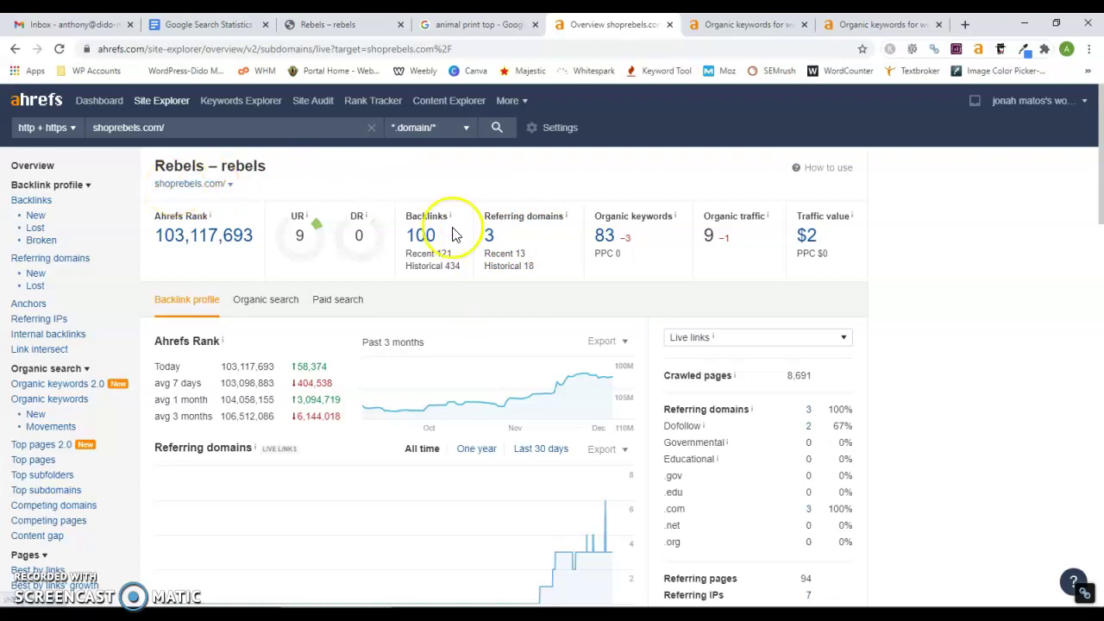
pyautogui.click(489, 234)
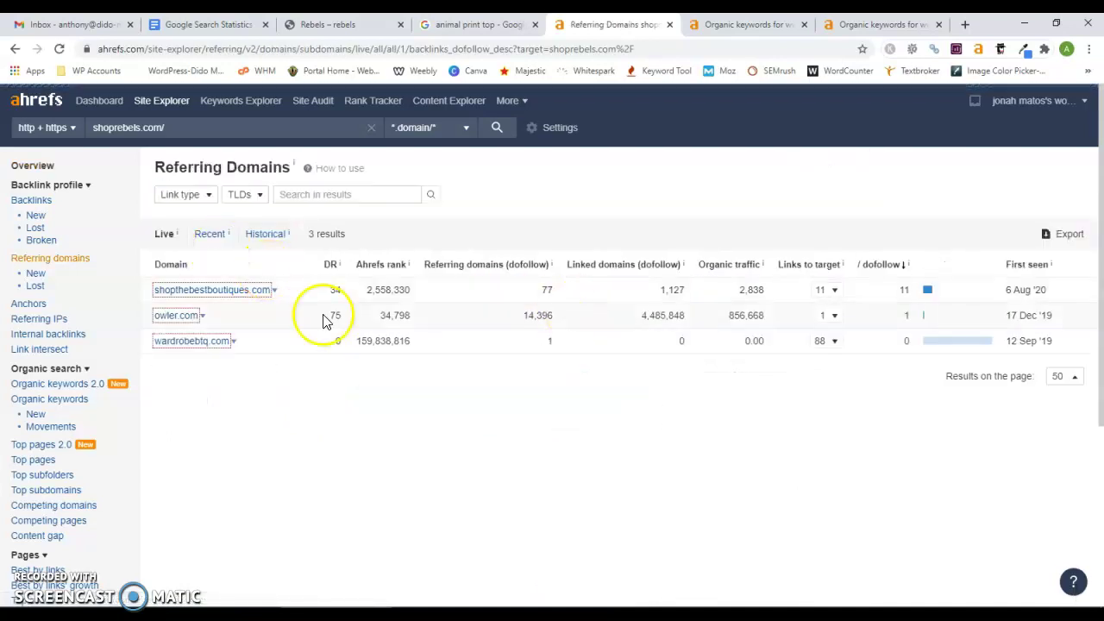
pyautogui.click(833, 290)
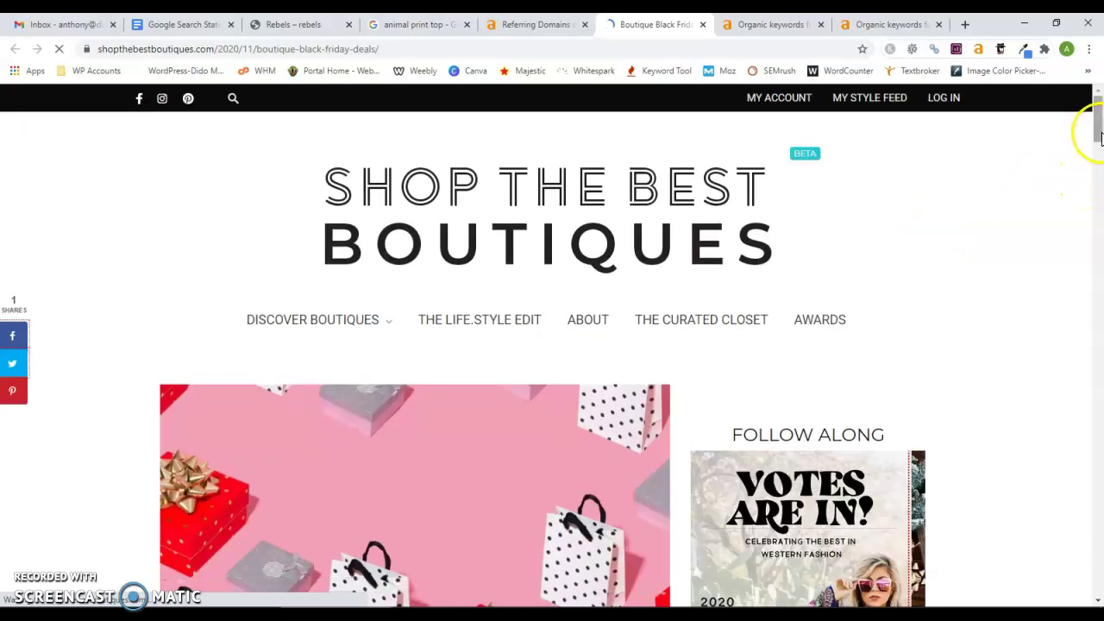
pyautogui.moveTo(1099, 136); pyautogui.dragTo(951, 212)
pyautogui.click(701, 25)
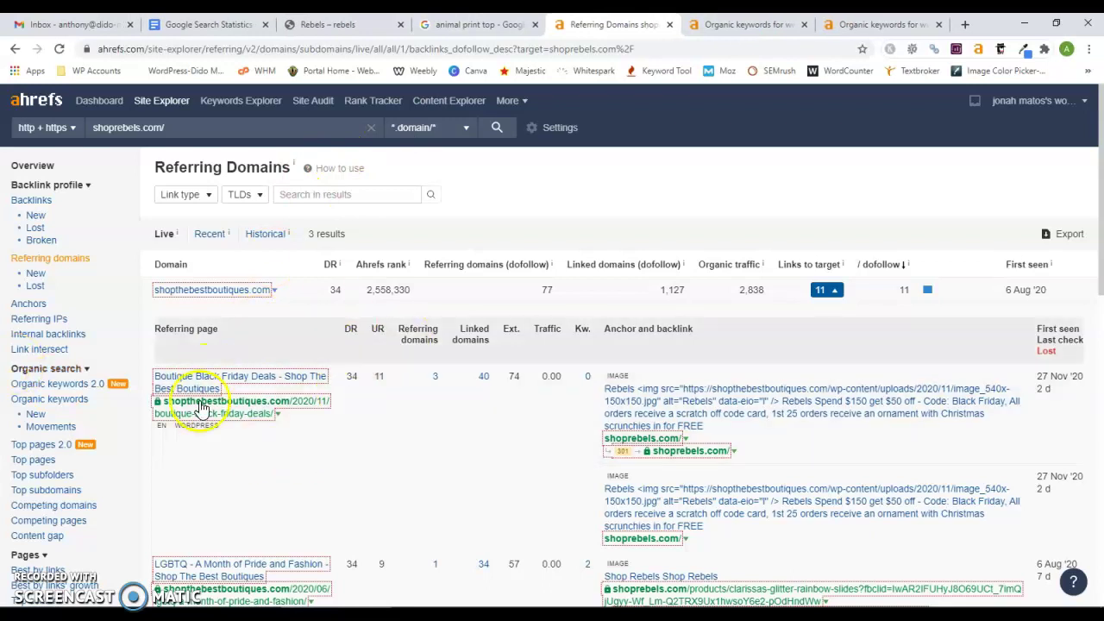
# Step: Return to the shoprebels.com overview in Ahrefs and compare its backlink metrics with the top-ranking sites in the Google results
pyautogui.click(32, 165)
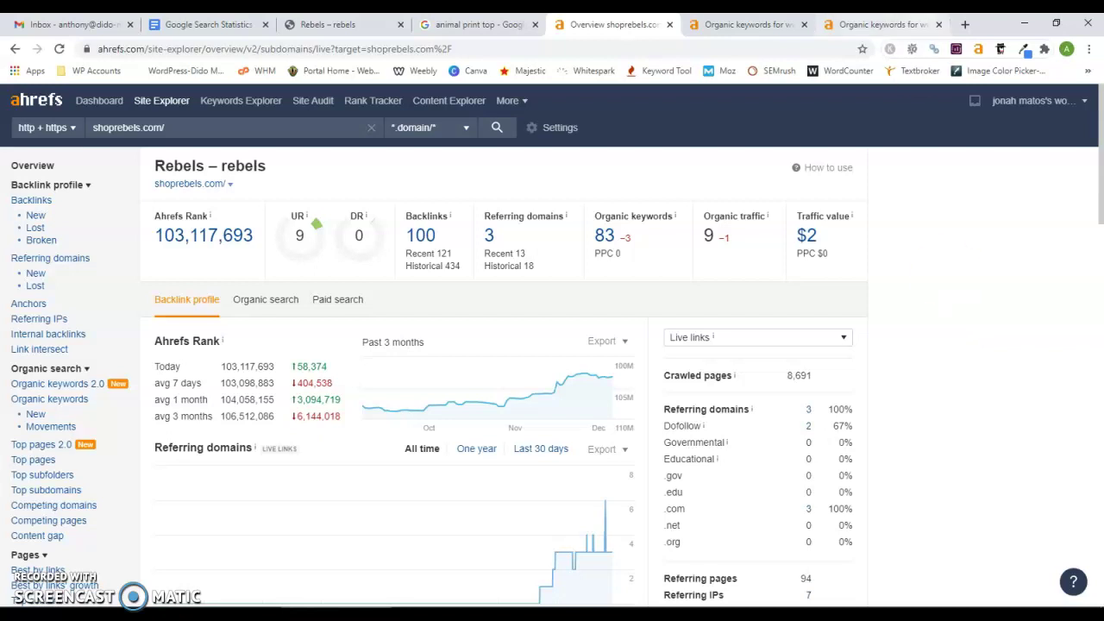
pyautogui.click(470, 22)
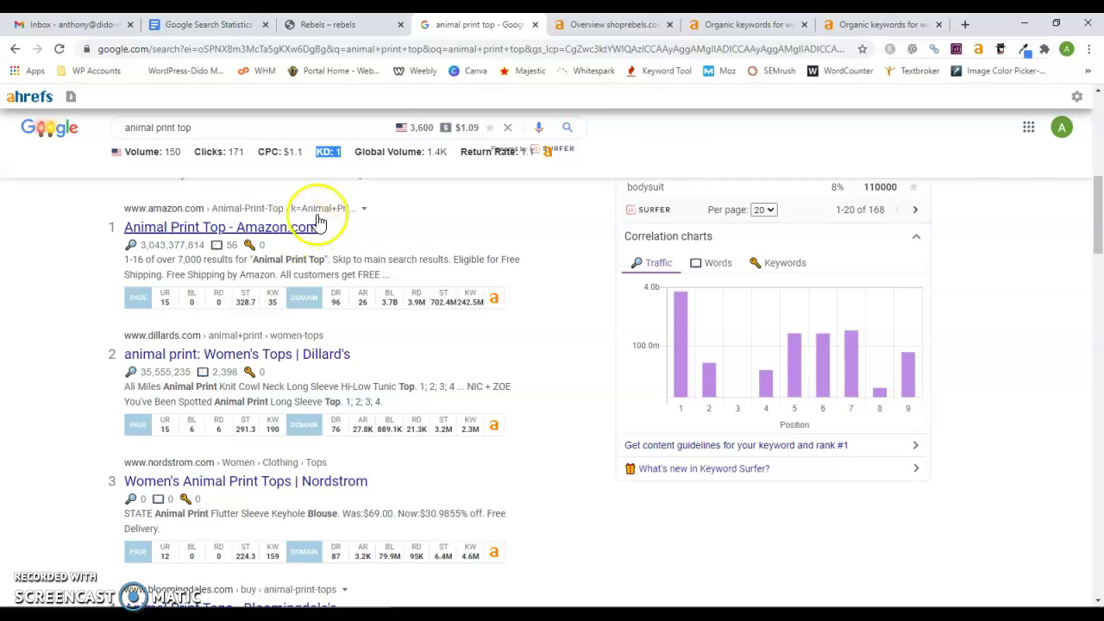
pyautogui.click(615, 26)
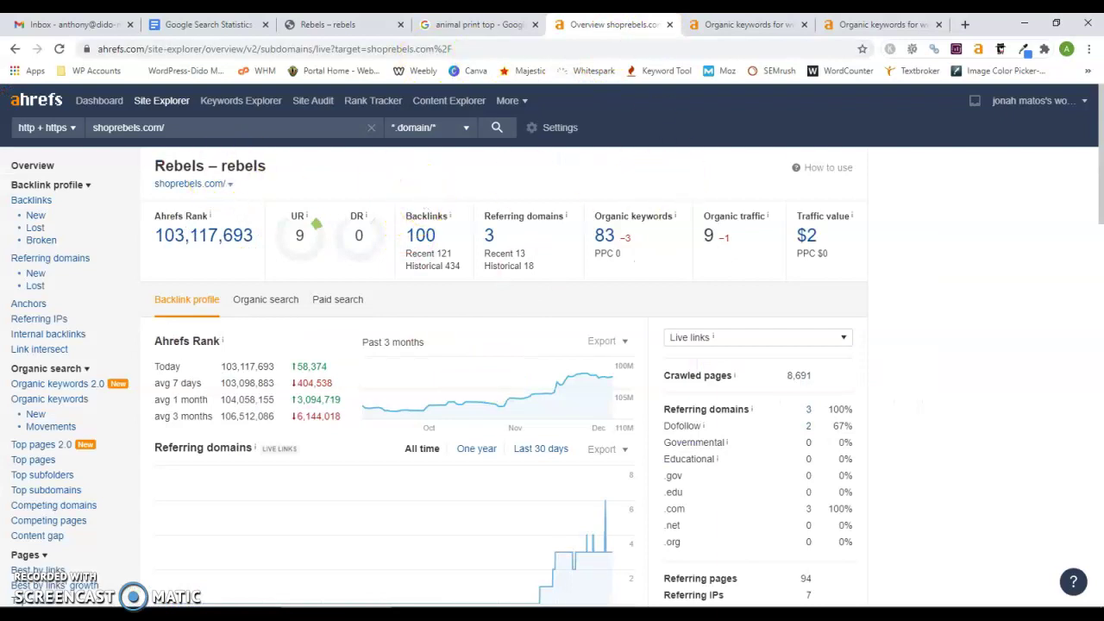
pyautogui.click(479, 24)
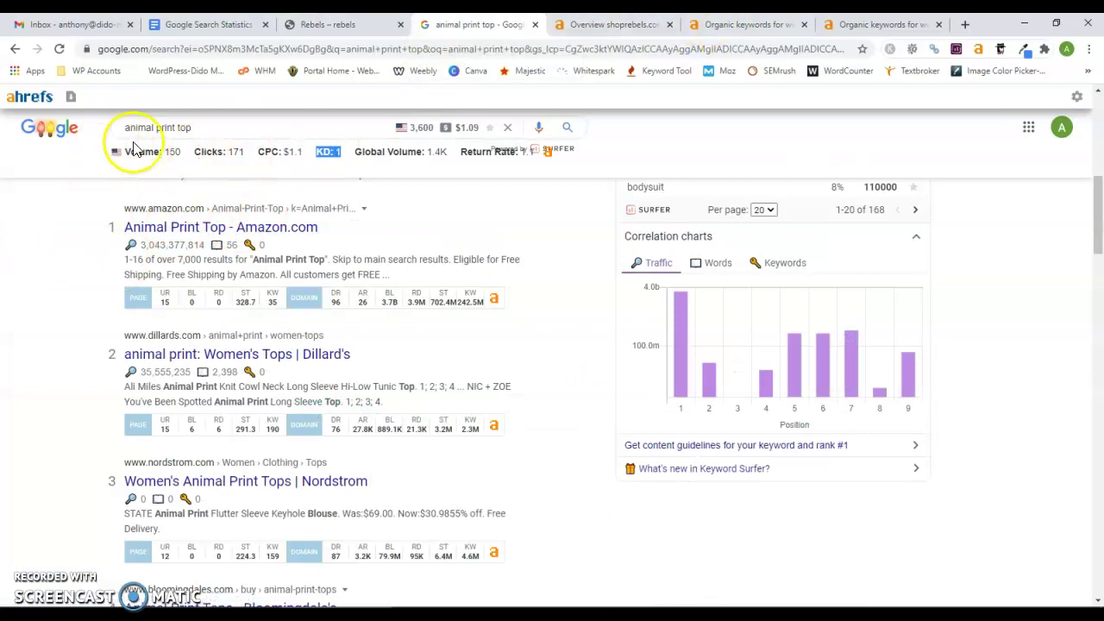
pyautogui.click(614, 24)
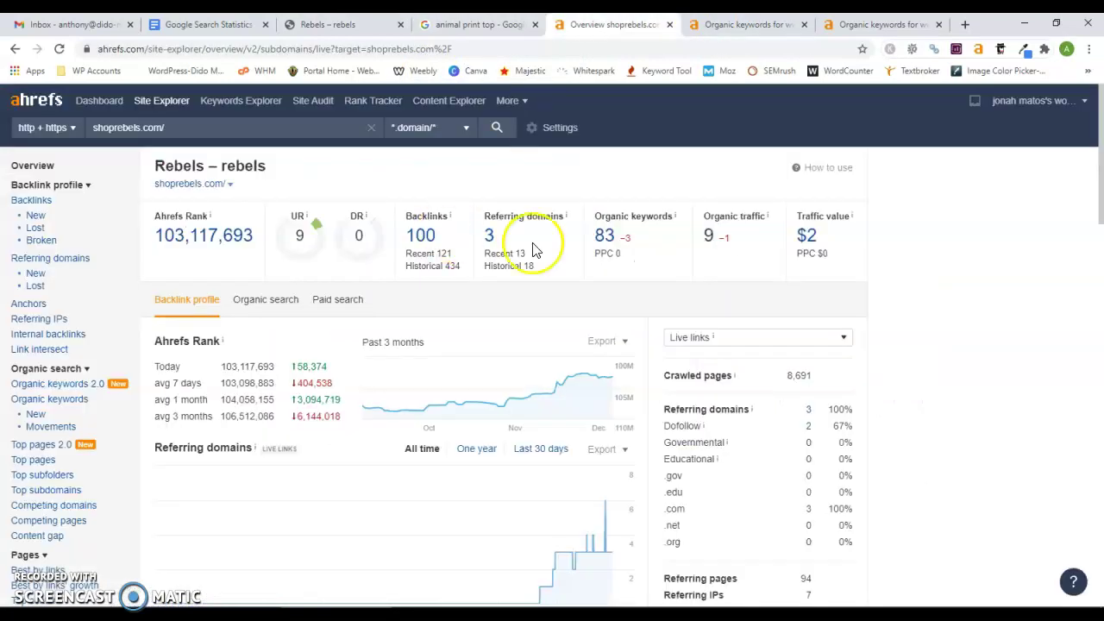
# Step: Open the organic keywords report for shoprebels.com, sort it by position, and review the ranking keywords
pyautogui.click(608, 234)
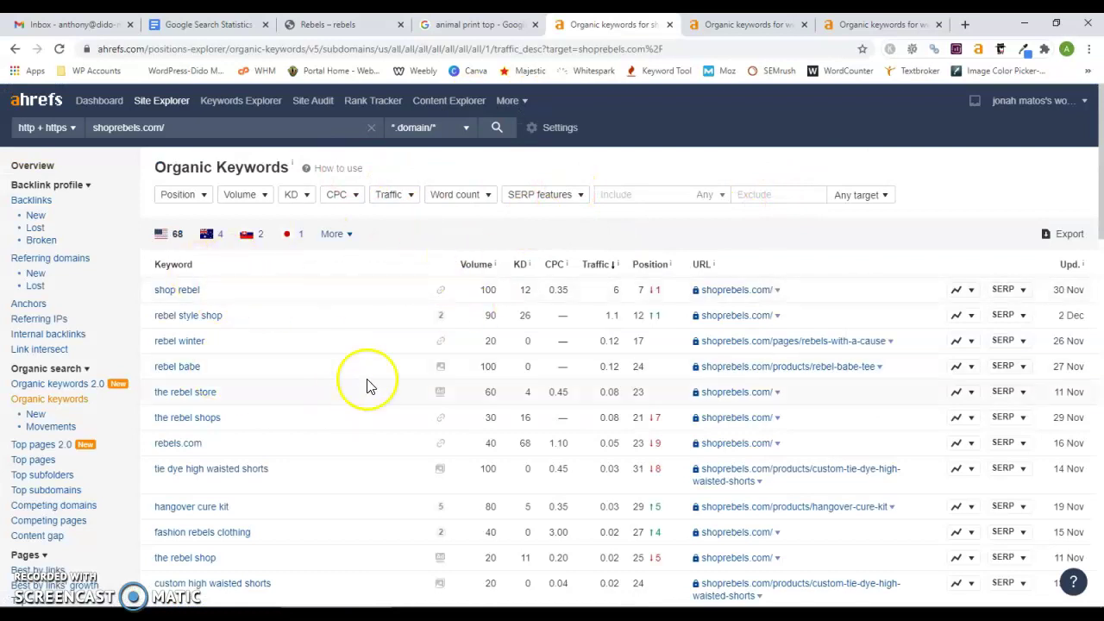
pyautogui.click(642, 271)
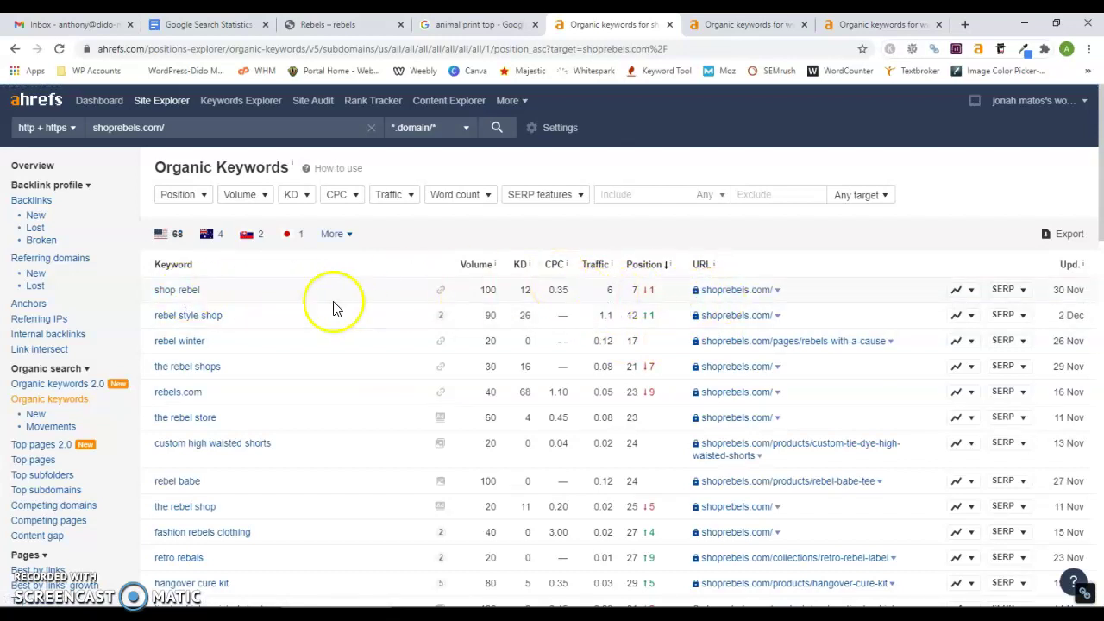
pyautogui.scroll(-1, 533, 404)
pyautogui.scroll(-3, 533, 405)
pyautogui.scroll(4, 534, 406)
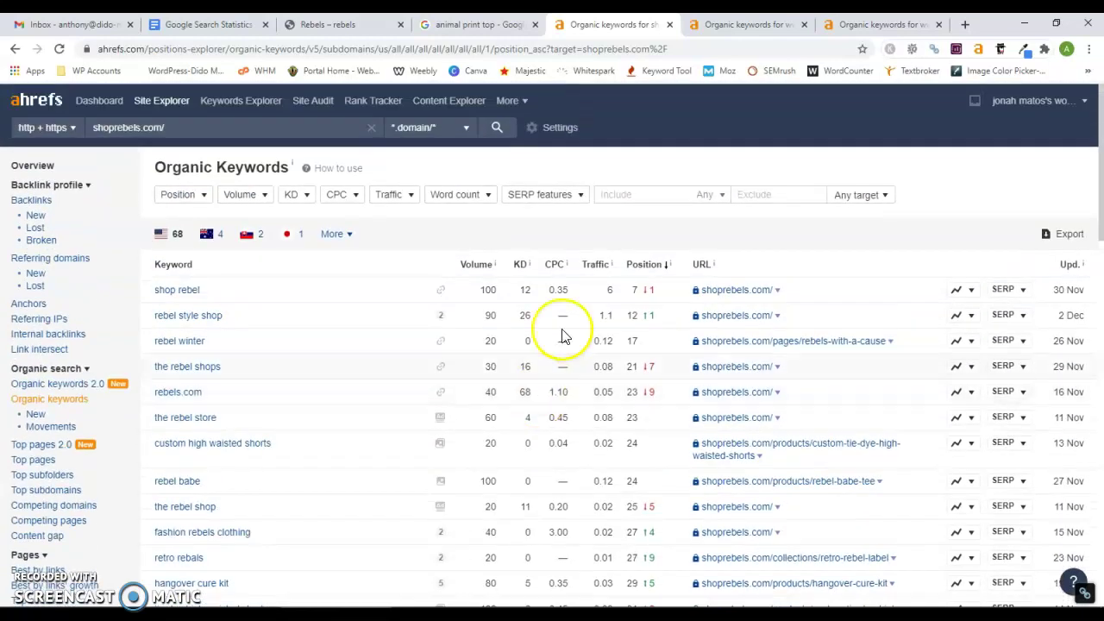
# Step: Check the overview of Dillard's animal print women's tops page in Ahrefs, and review its organic keywords sorted by position
pyautogui.click(733, 24)
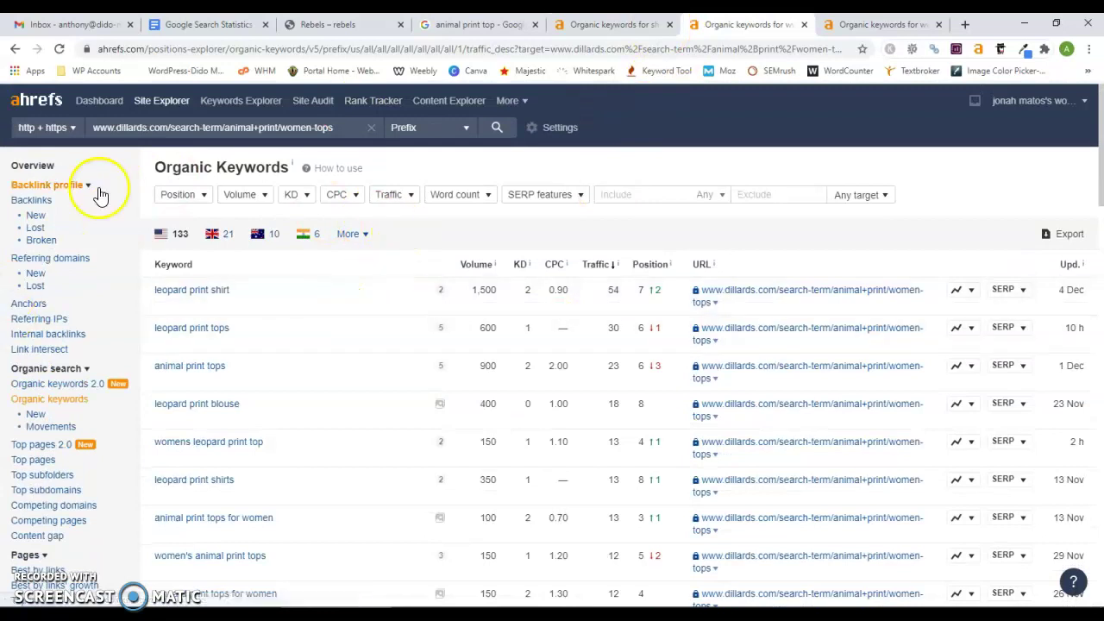
pyautogui.click(52, 167)
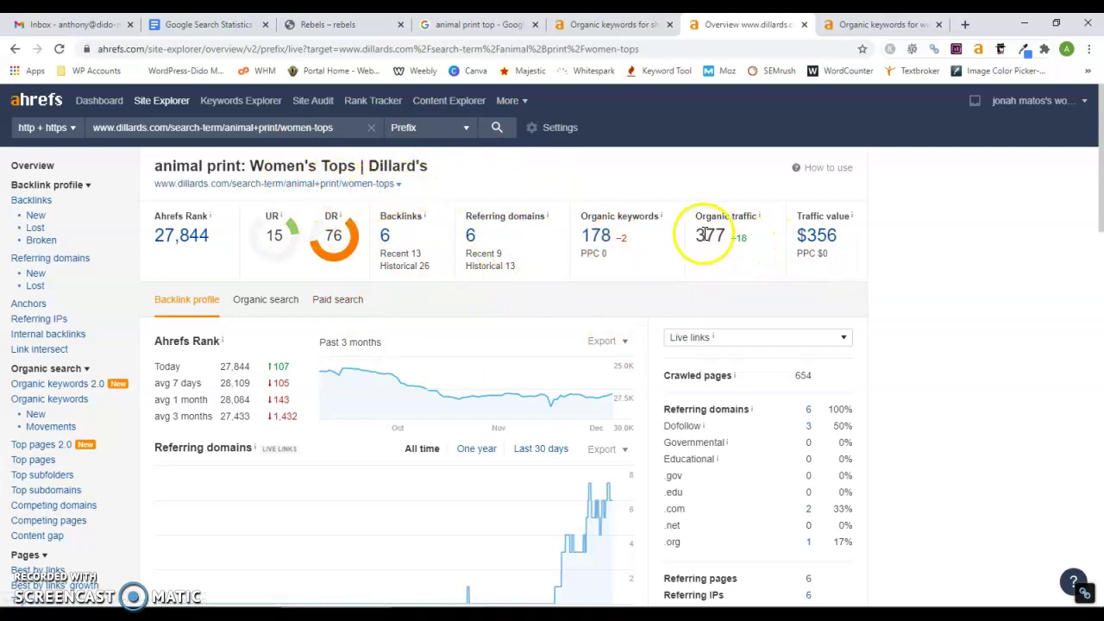
pyautogui.click(596, 237)
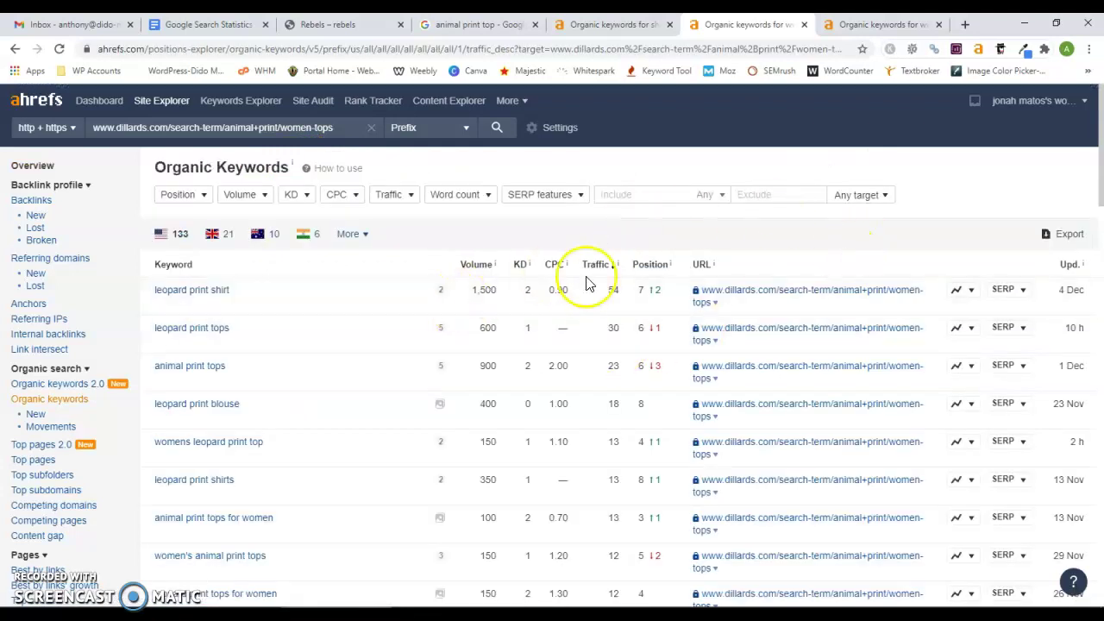
pyautogui.click(647, 268)
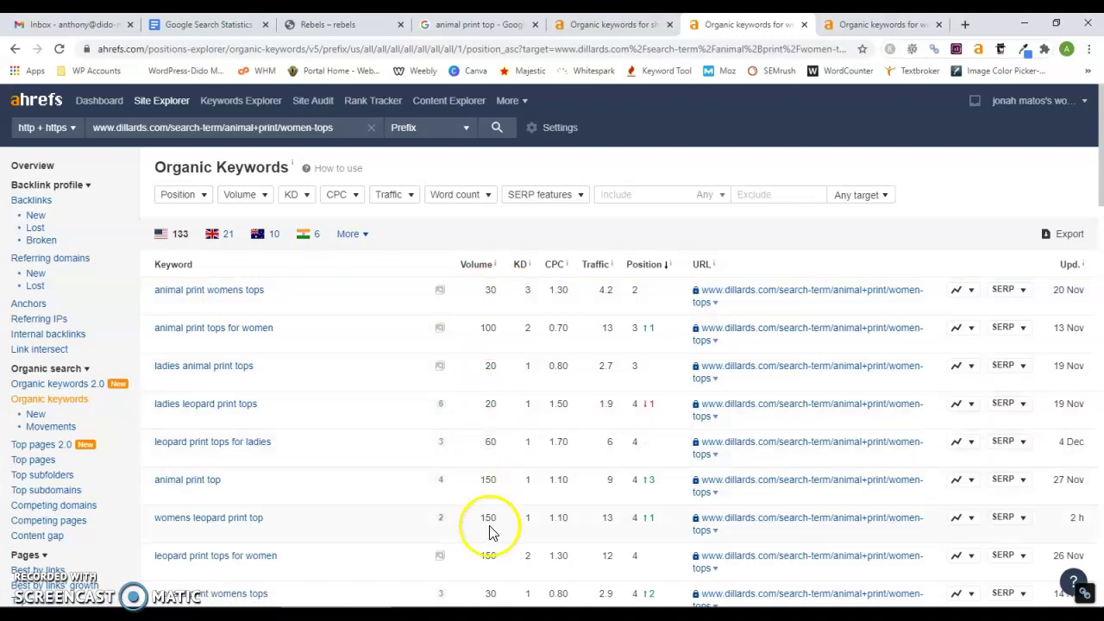
pyautogui.scroll(-1, 569, 448)
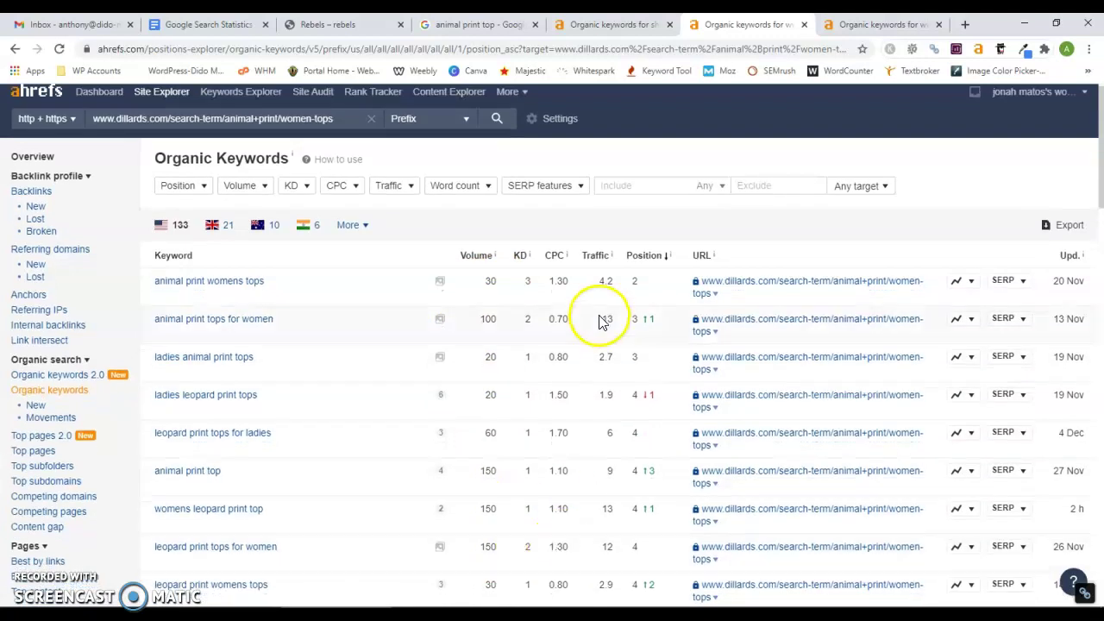
pyautogui.scroll(-3, 584, 400)
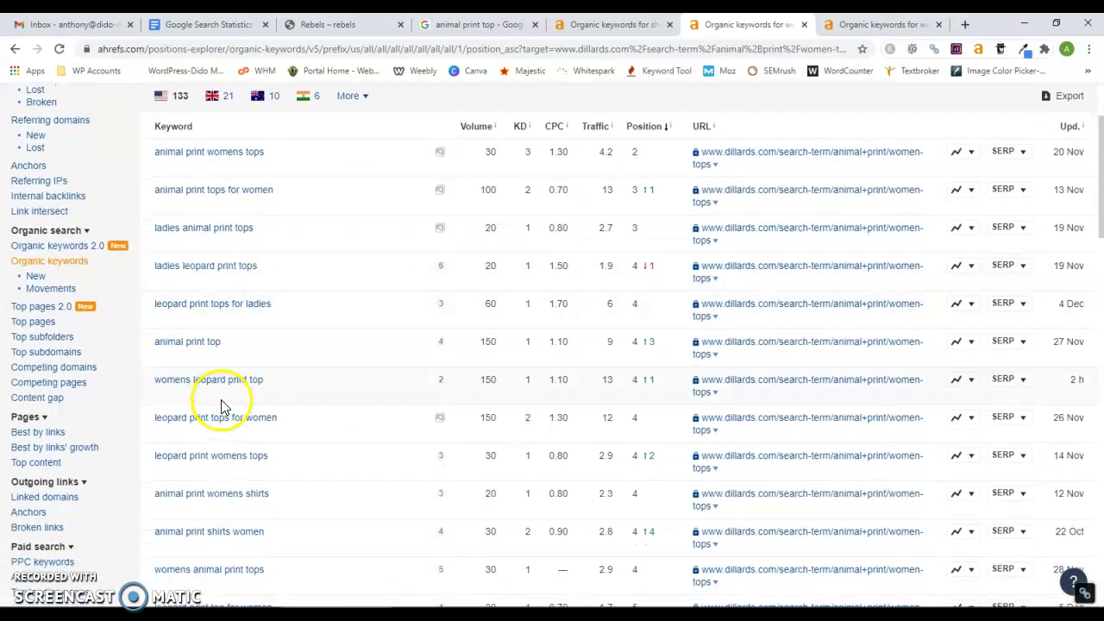
pyautogui.scroll(-1, 221, 399)
pyautogui.scroll(-8, 486, 411)
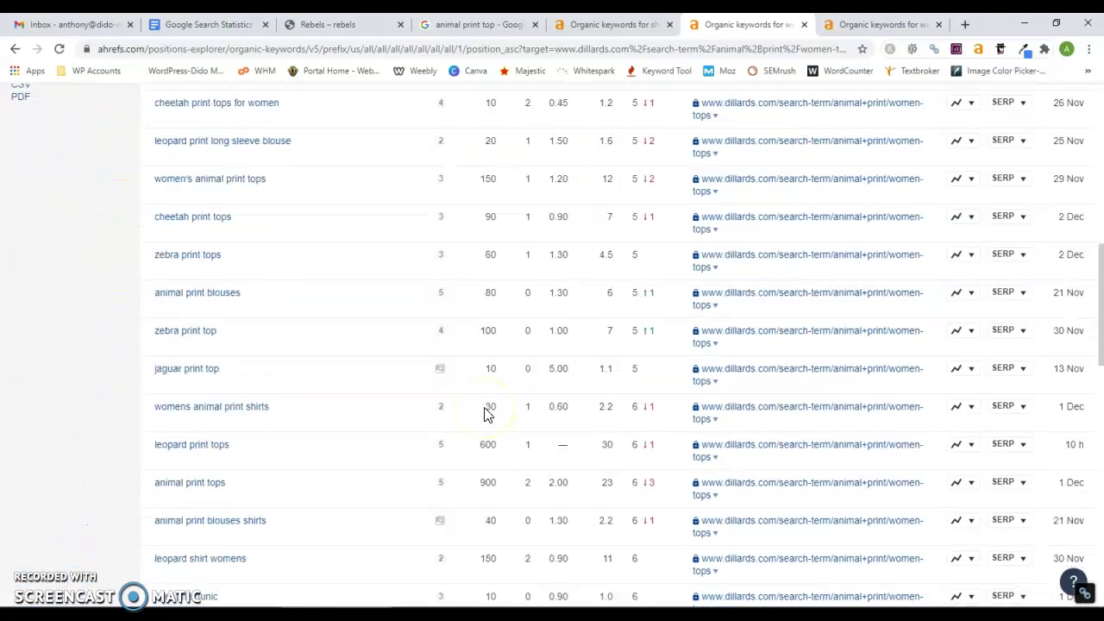
pyautogui.scroll(10, 484, 409)
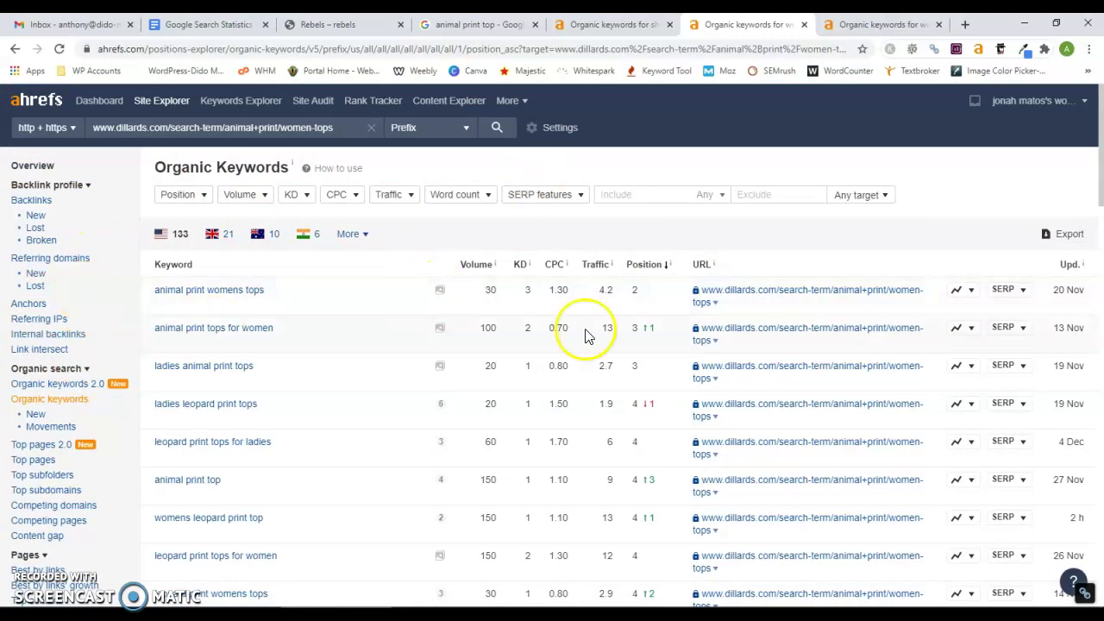
# Step: Revisit shoprebels.com's organic keywords, and examine the Google CTR per ranking chart in the Google Search Statistics document
pyautogui.click(604, 24)
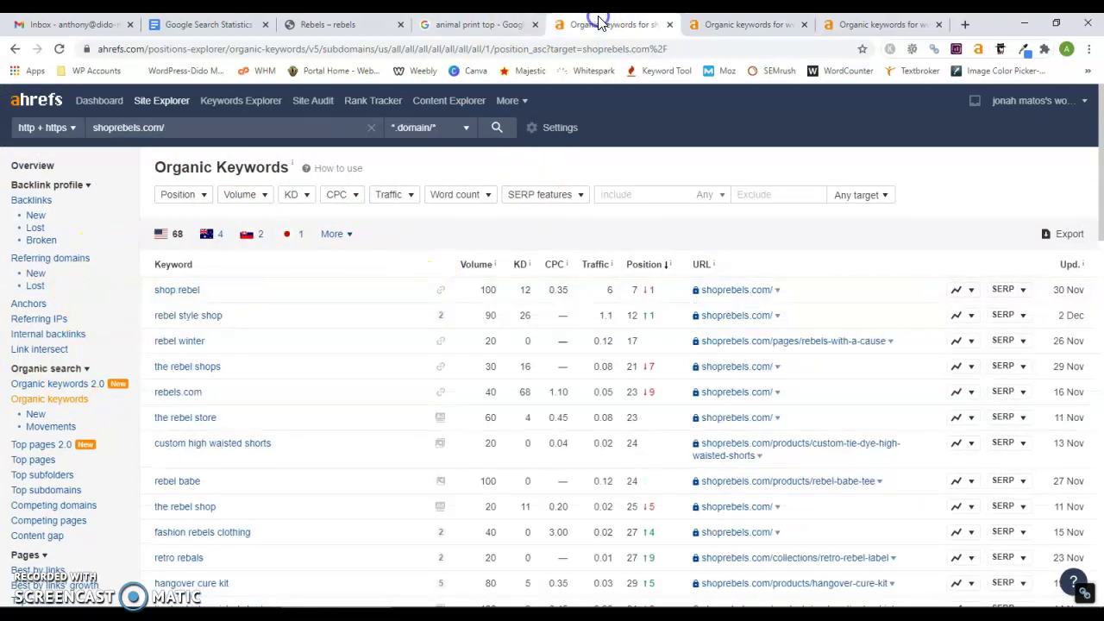
pyautogui.click(207, 24)
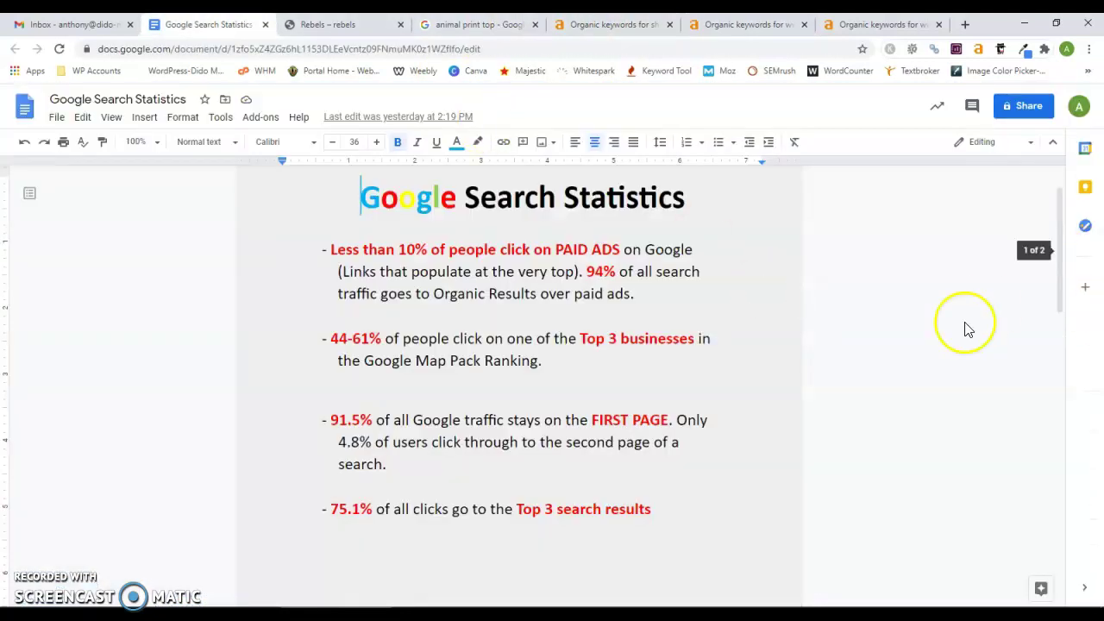
pyautogui.scroll(-6, 963, 328)
pyautogui.scroll(-1, 966, 328)
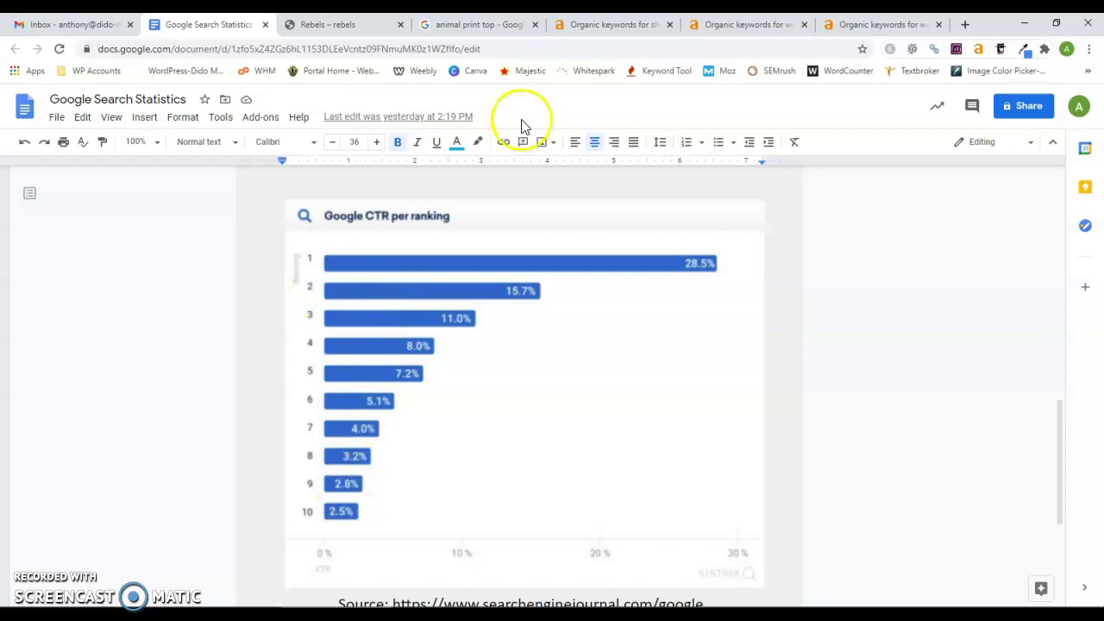
# Step: Open the Ahrefs overview of Amazon's Leopard Print Shirts page and compare it with the ads and organic listings in the Google results
pyautogui.click(880, 24)
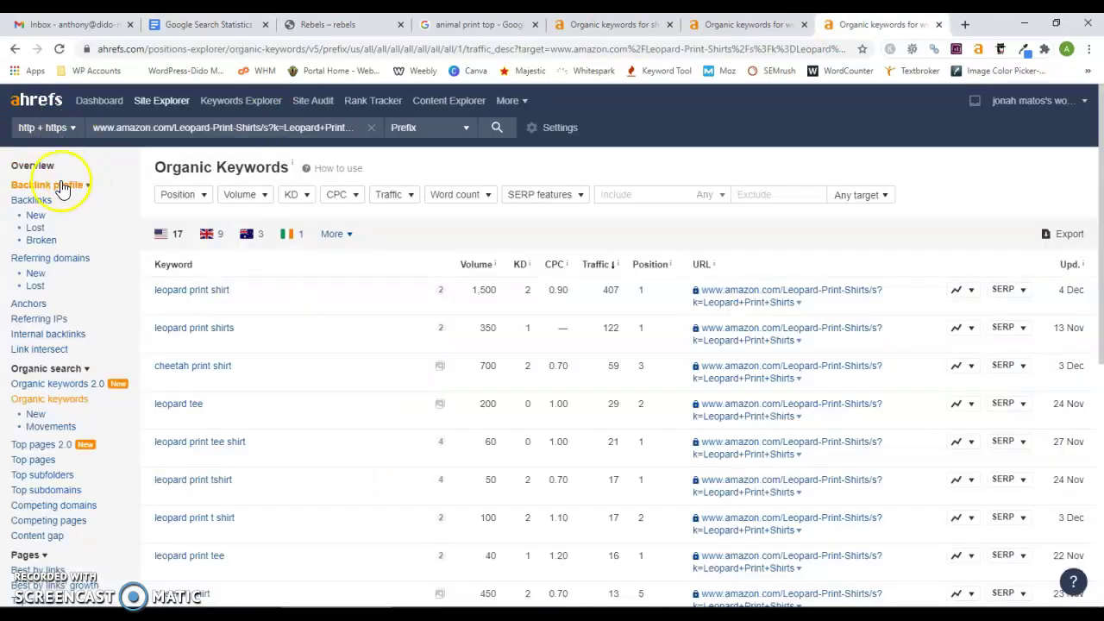
pyautogui.click(26, 164)
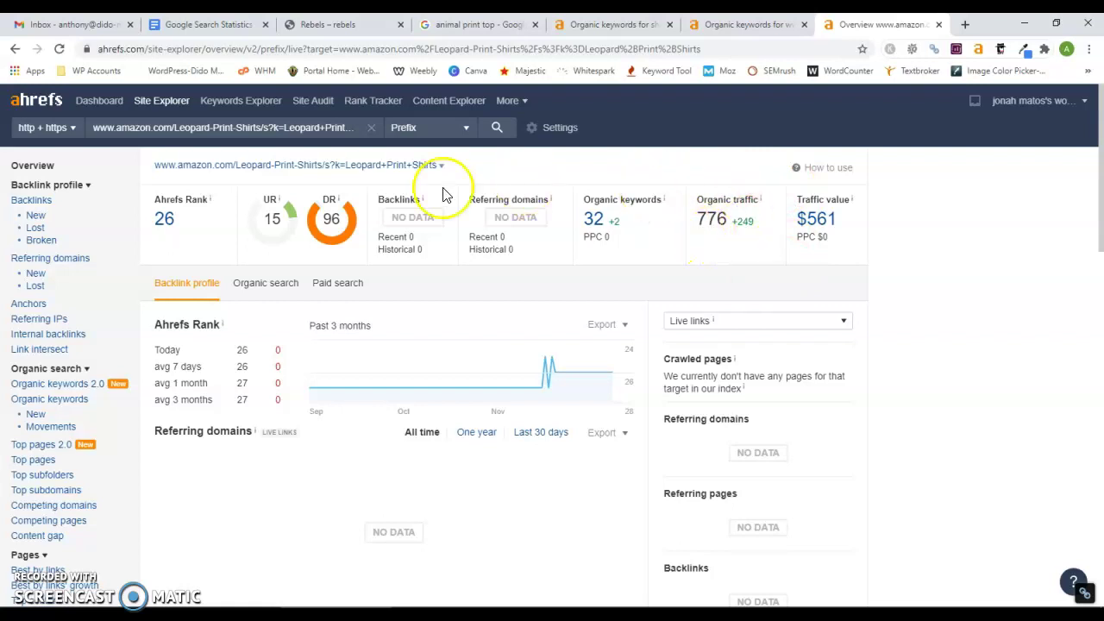
pyautogui.click(518, 23)
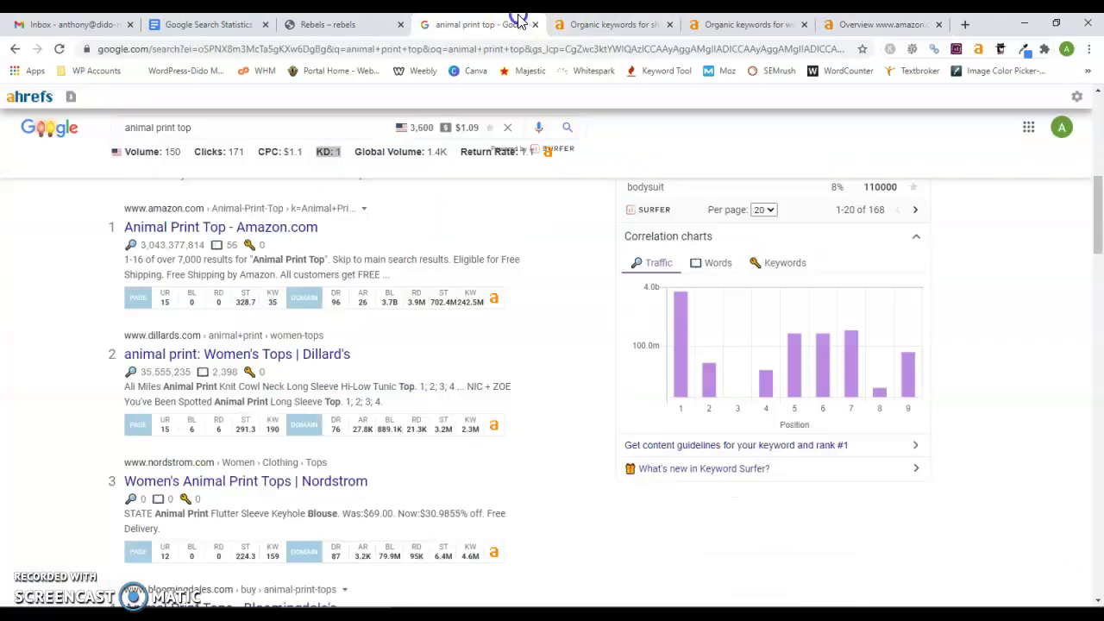
pyautogui.scroll(-2, 425, 431)
pyautogui.scroll(4, 425, 432)
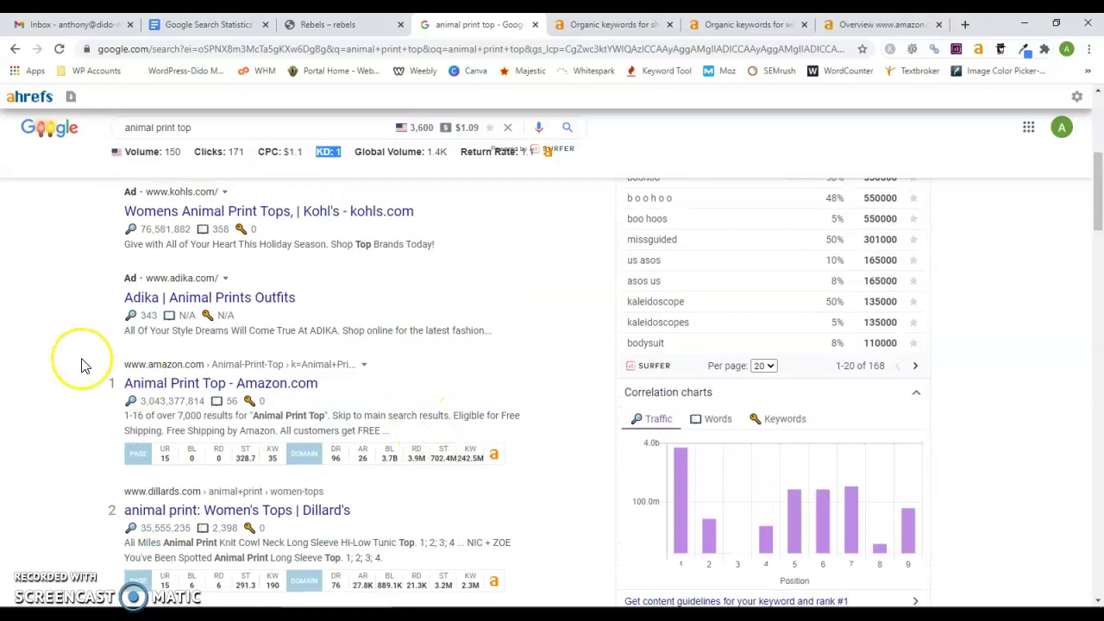
pyautogui.scroll(4, 82, 365)
pyautogui.scroll(-2, 82, 365)
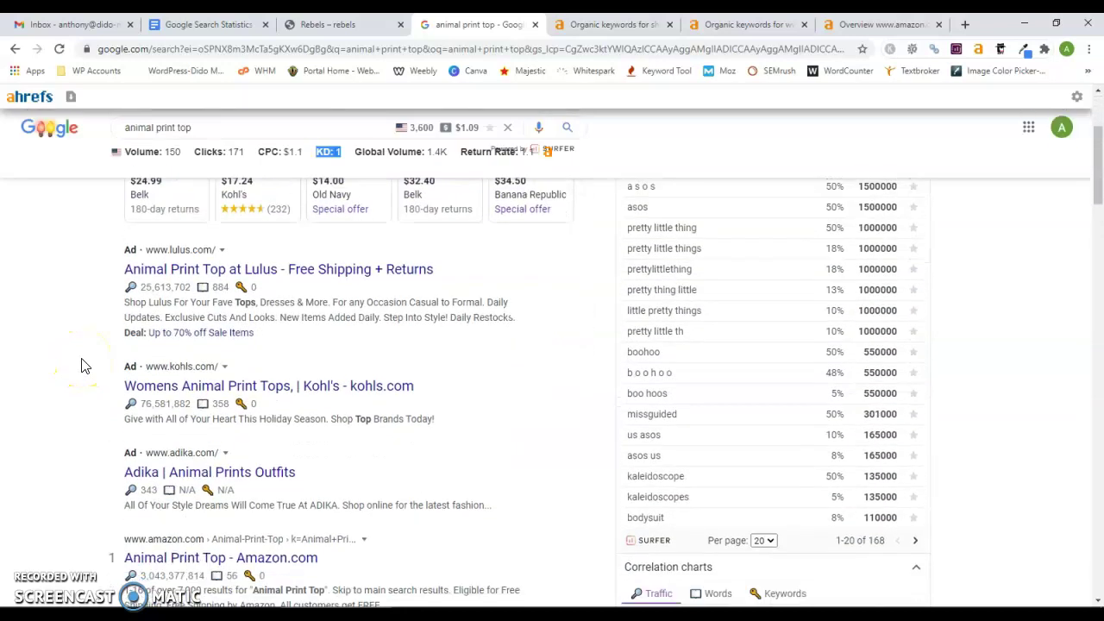
pyautogui.scroll(-1, 129, 595)
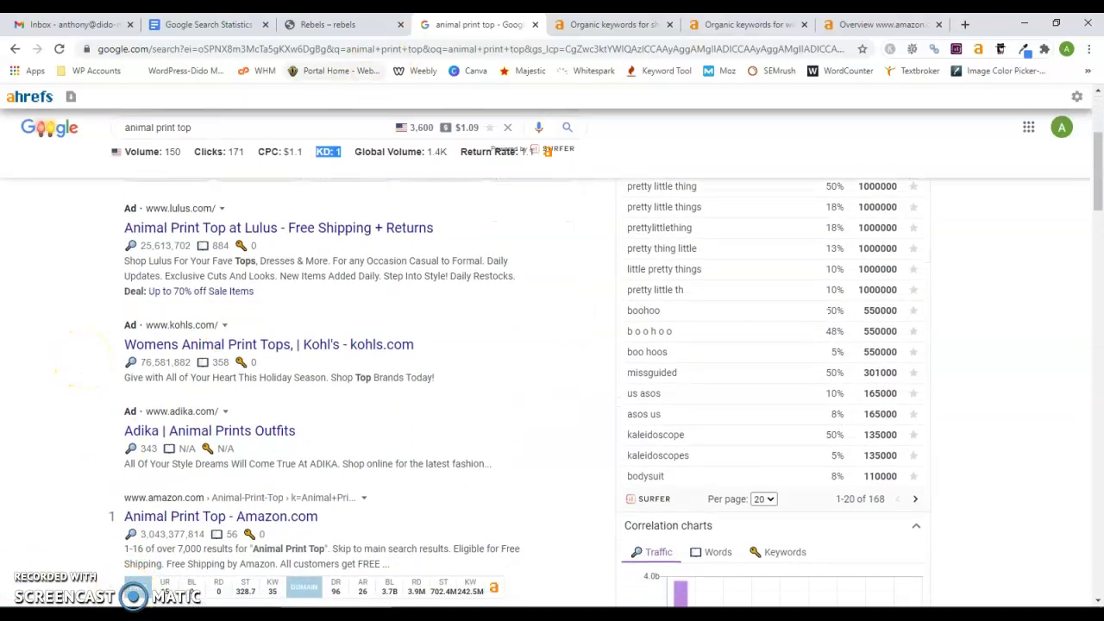
# Step: Return to Ahrefs and review the organic keywords of Amazon's Leopard Print Shirts page, including difficulty, traffic and position
pyautogui.click(880, 24)
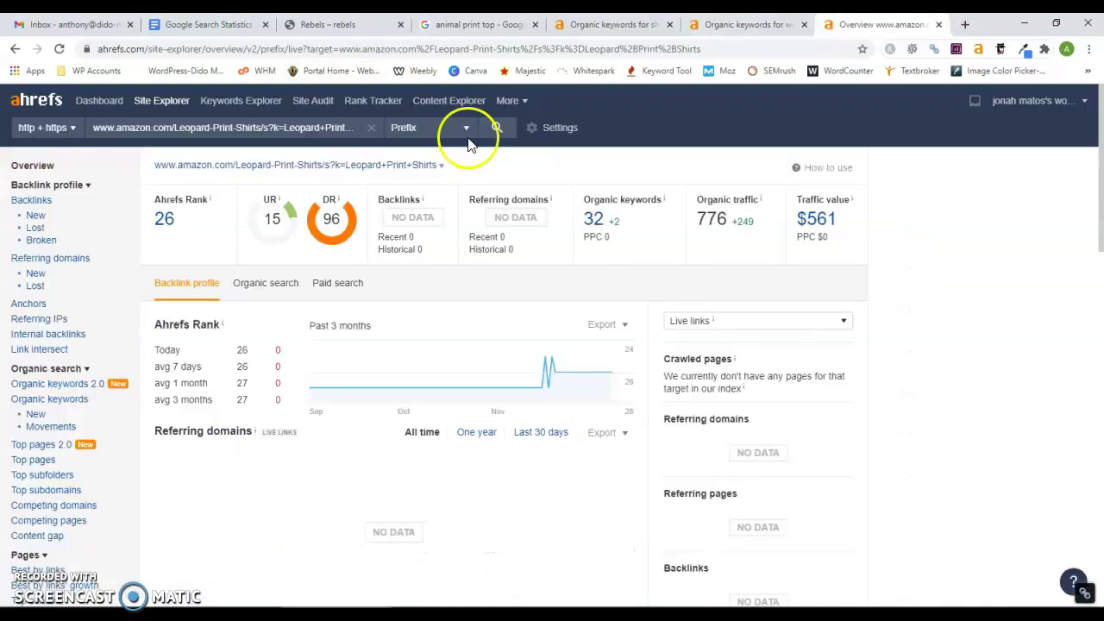
pyautogui.click(596, 226)
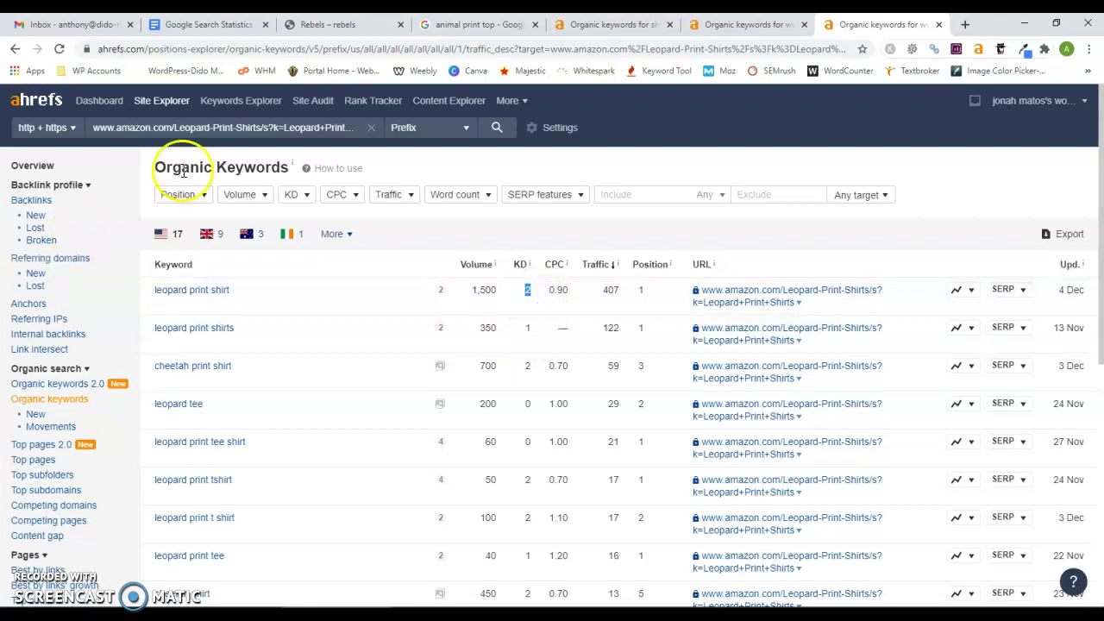
pyautogui.scroll(-4, 365, 334)
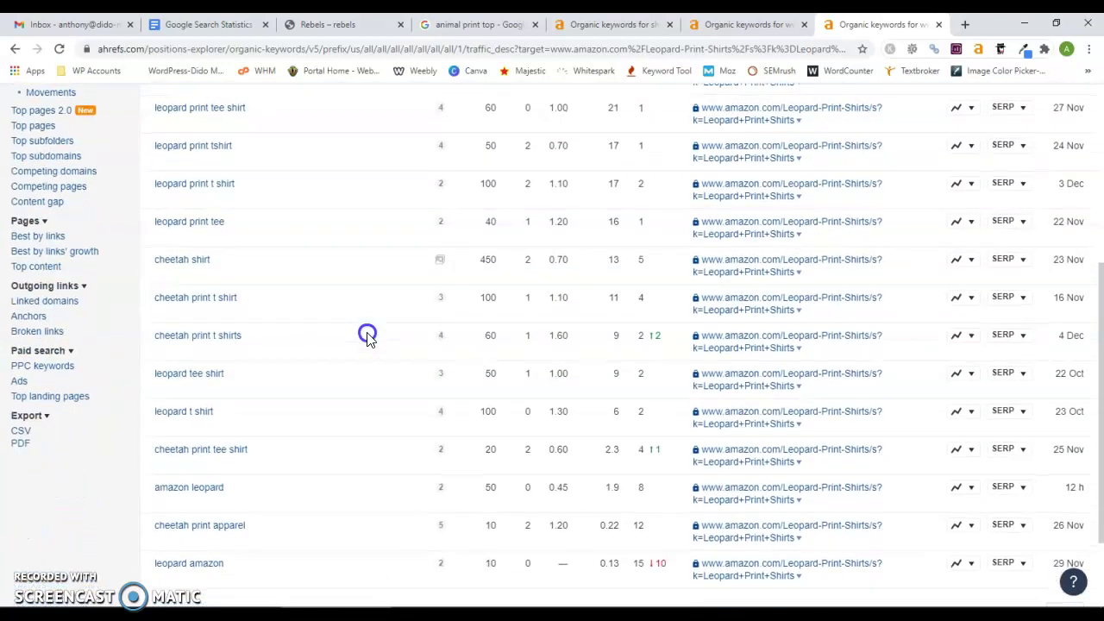
pyautogui.scroll(5, 368, 335)
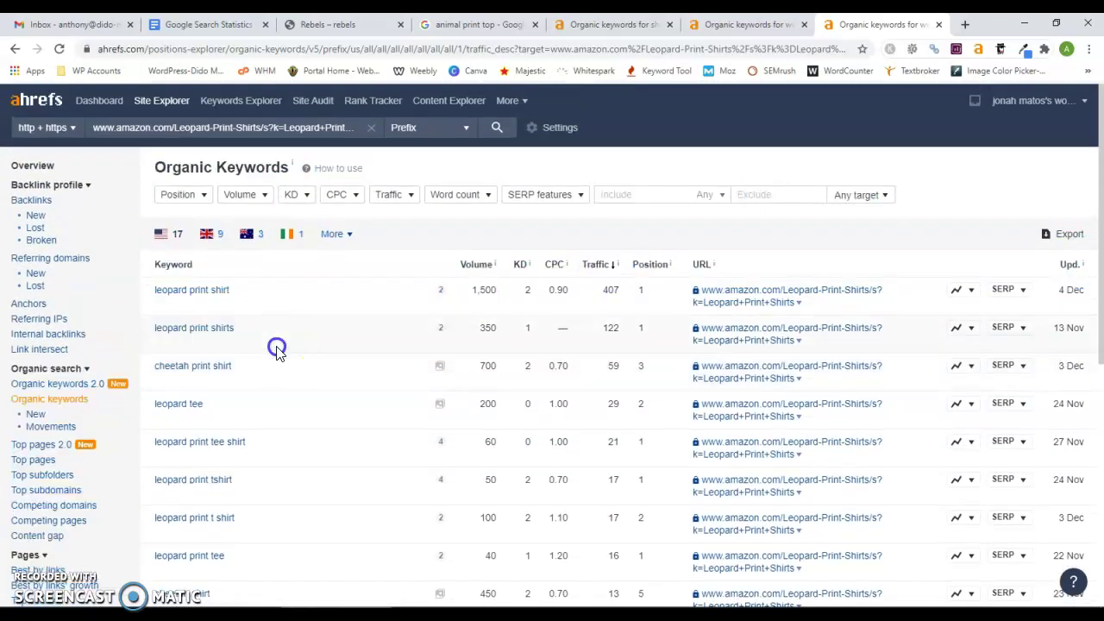
pyautogui.moveTo(312, 336); pyautogui.dragTo(330, 372)
pyautogui.click(347, 402)
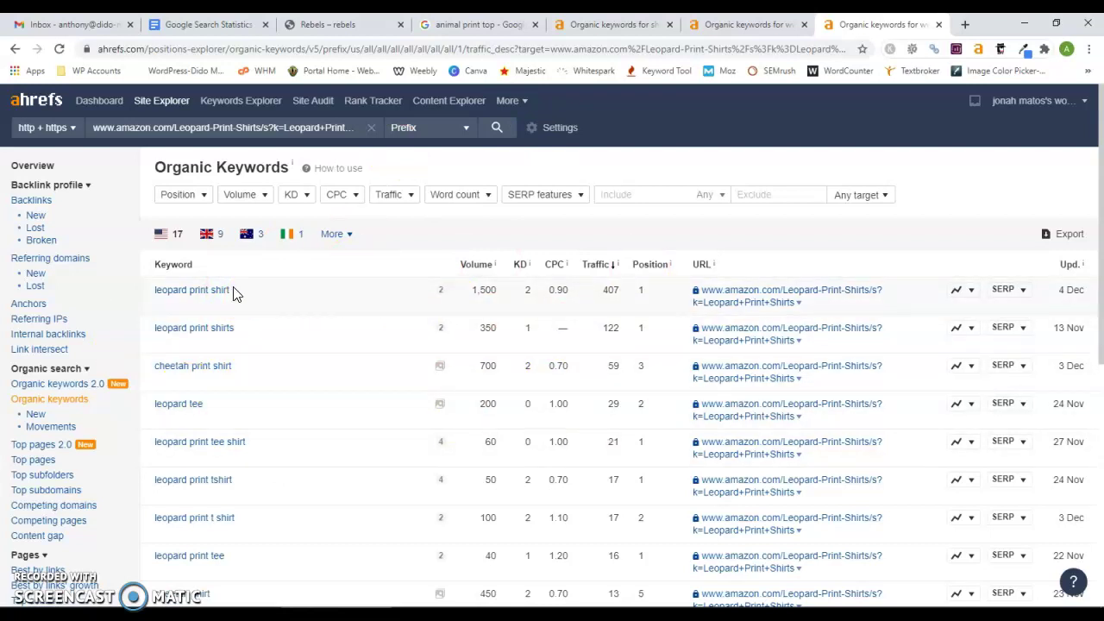
# Step: Switch to the shoprebels.com site, open the Tops collection, and filter it by the animal print tag
pyautogui.click(478, 24)
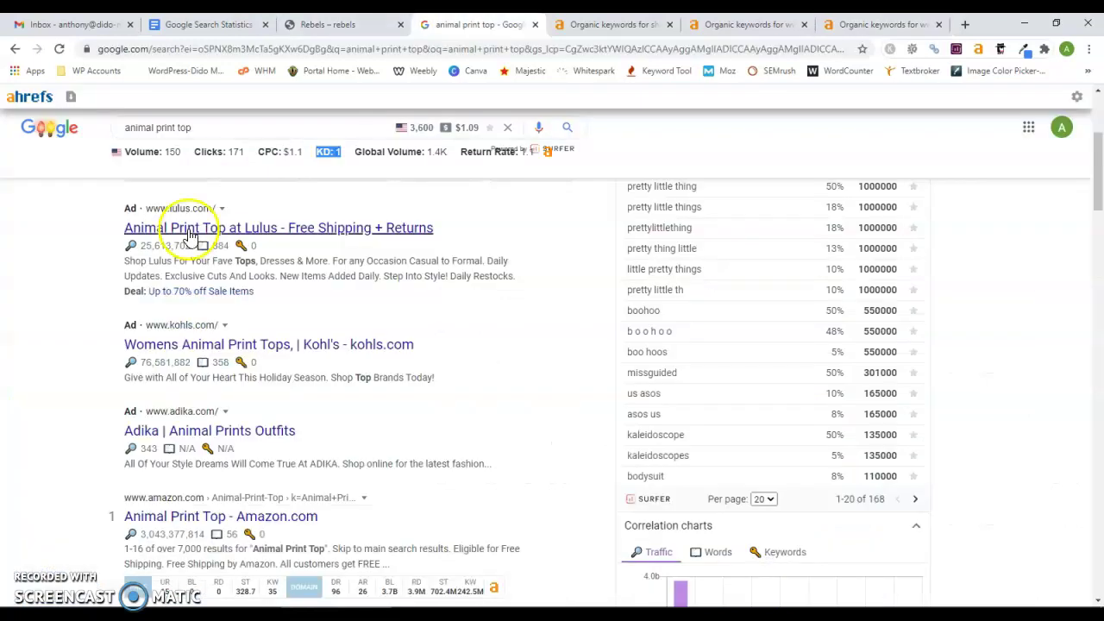
pyautogui.click(328, 25)
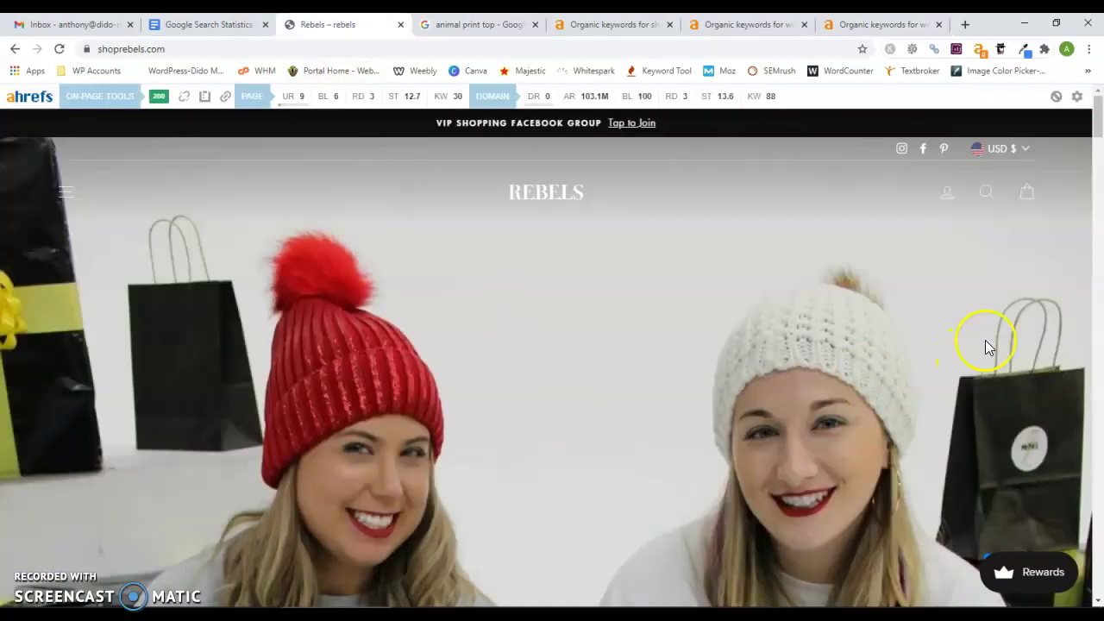
pyautogui.moveTo(1099, 136)
pyautogui.mouseDown()
pyautogui.moveTo(1087, 333)
pyautogui.moveTo(1098, 121)
pyautogui.mouseUp()
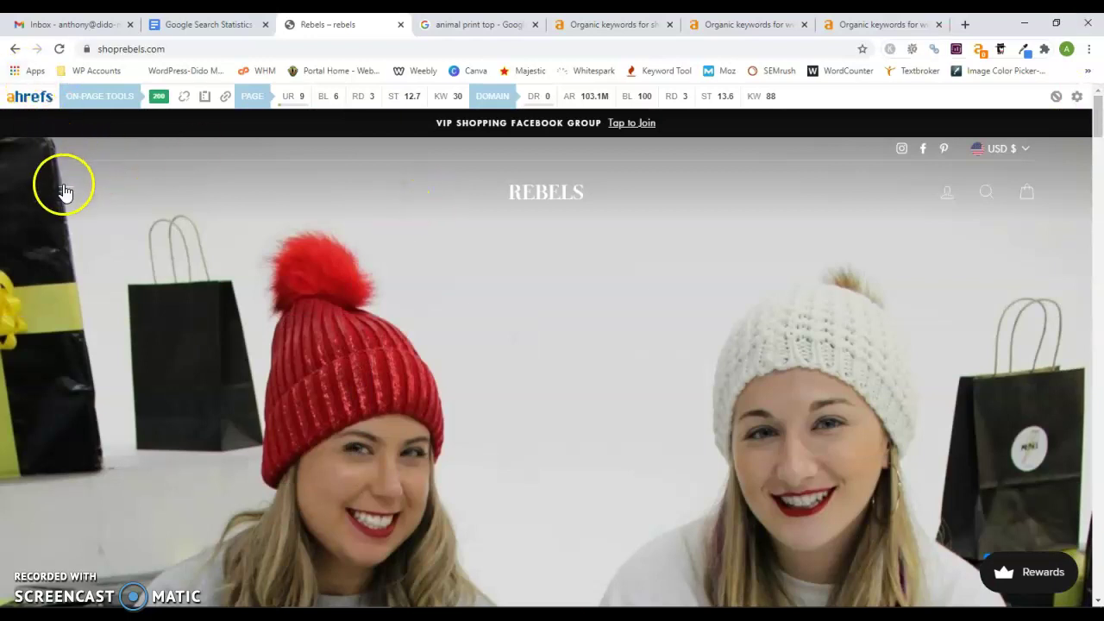
pyautogui.click(64, 190)
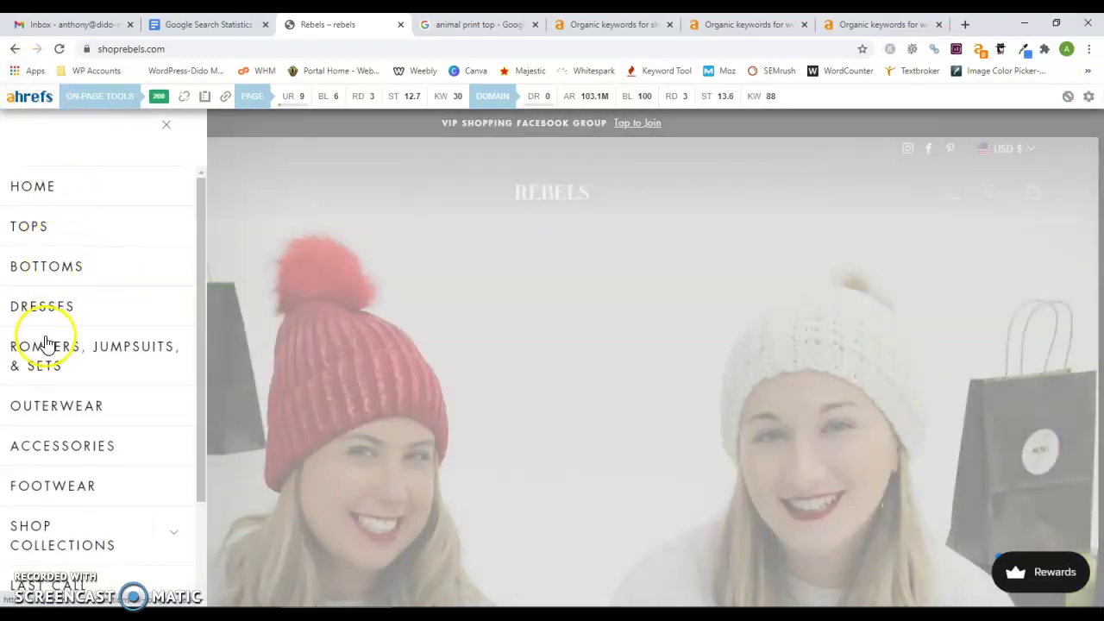
pyautogui.click(37, 226)
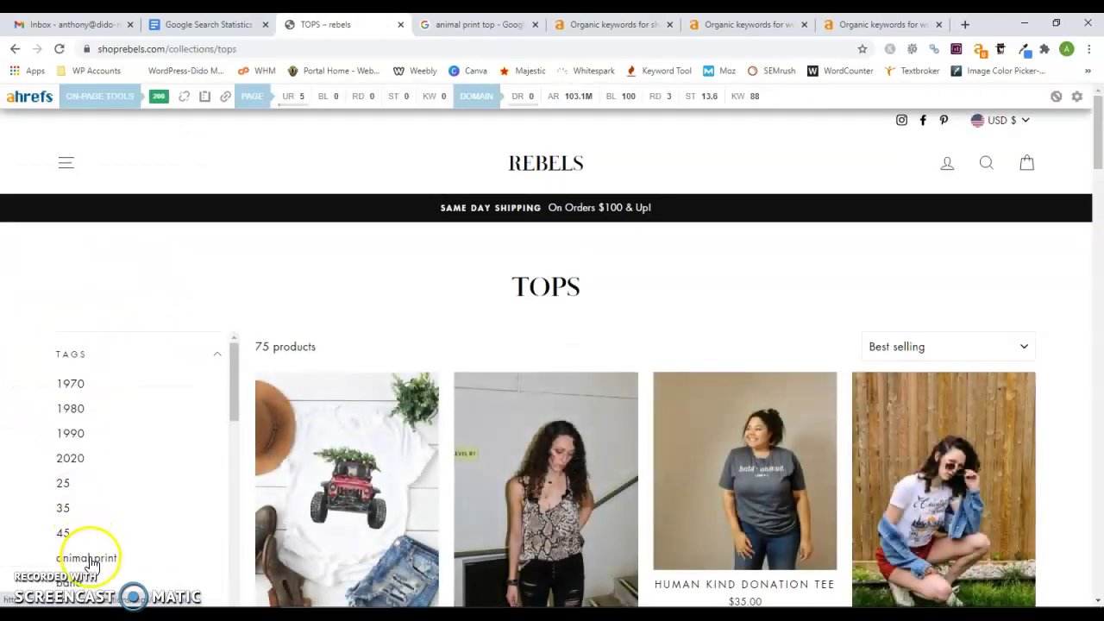
pyautogui.click(90, 560)
pyautogui.scroll(-1, 807, 360)
pyautogui.scroll(-5, 807, 361)
pyautogui.scroll(9, 807, 361)
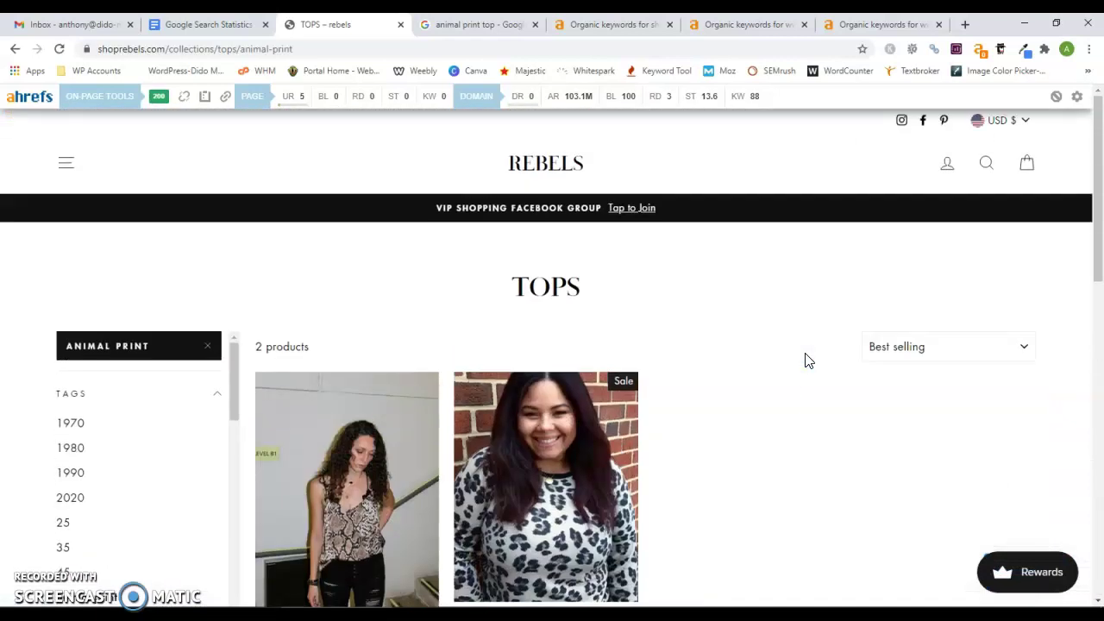
# Step: Open The French Terry Top's product page, read its description, and return to the Amazon page's organic keywords in Ahrefs
pyautogui.scroll(-3, 807, 361)
pyautogui.rightClick(807, 361)
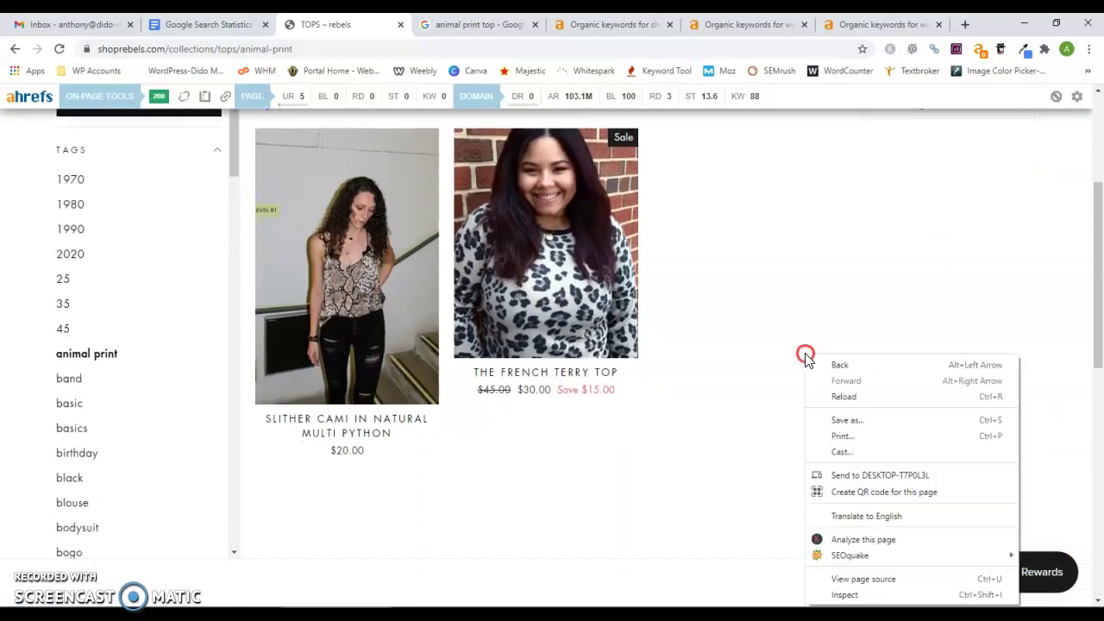
pyautogui.click(516, 378)
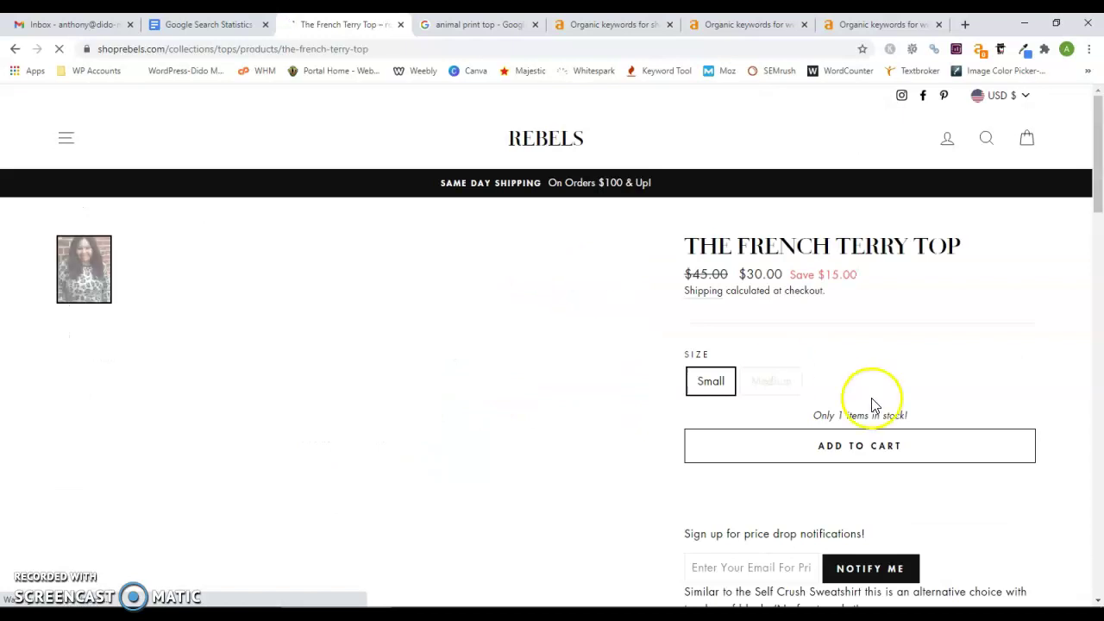
pyautogui.moveTo(1099, 188); pyautogui.dragTo(1099, 244)
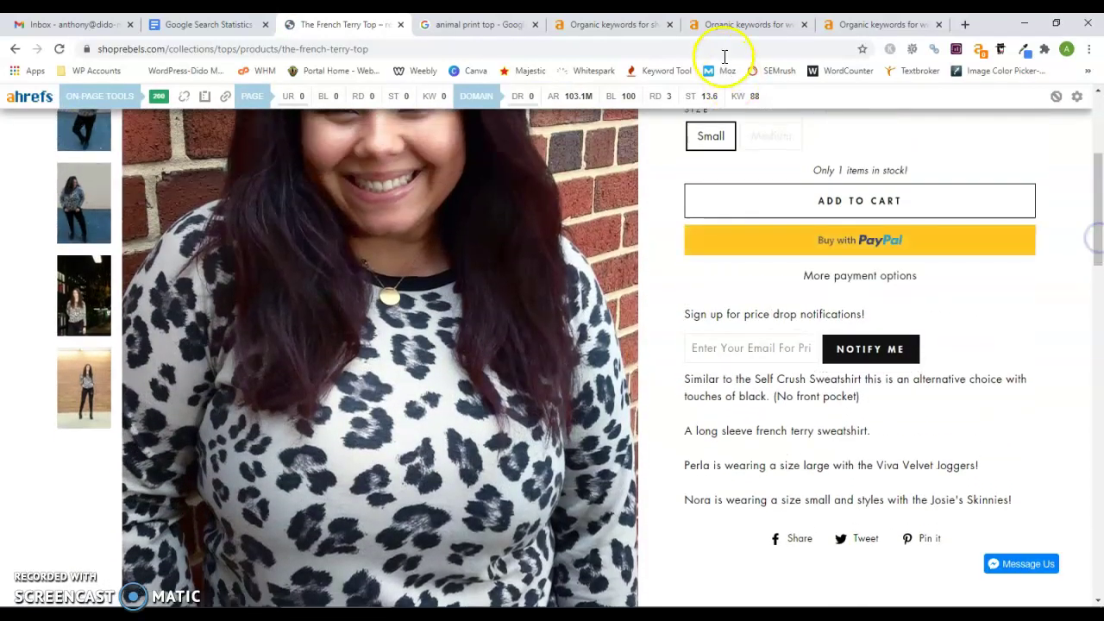
pyautogui.click(748, 25)
pyautogui.hotkey('ctrl', 'Tab')
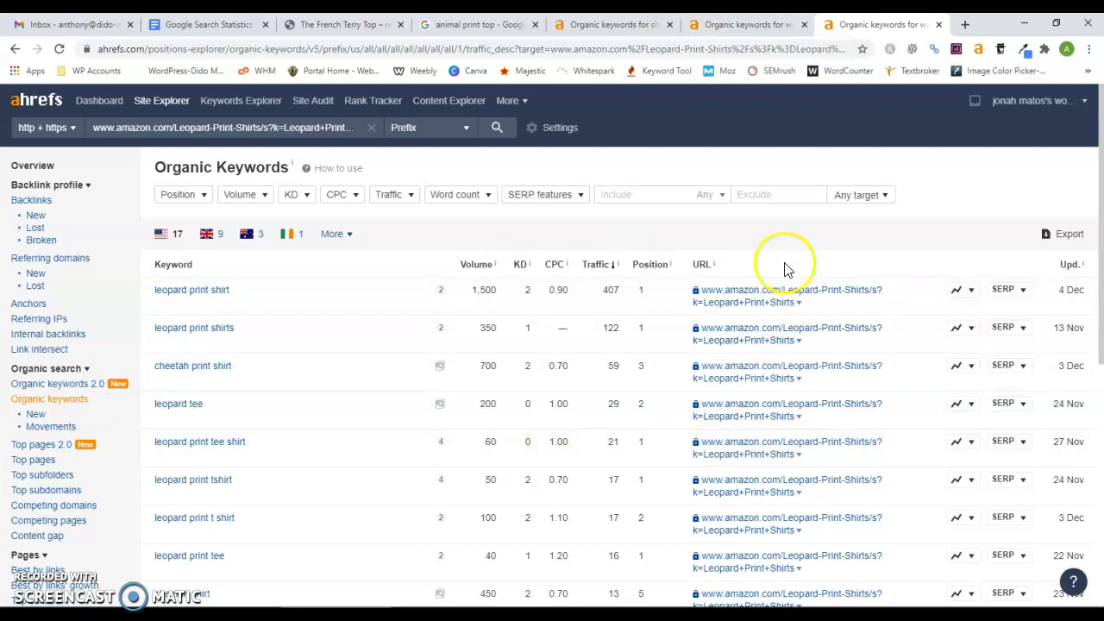
# Step: Return to The French Terry Top's product page and check the main photo's file name as if saving it, without saving
pyautogui.hotkey('ctrl', 'shift', 'Tab')
pyautogui.hotkey('ctrl', 'shift', 'Tab')
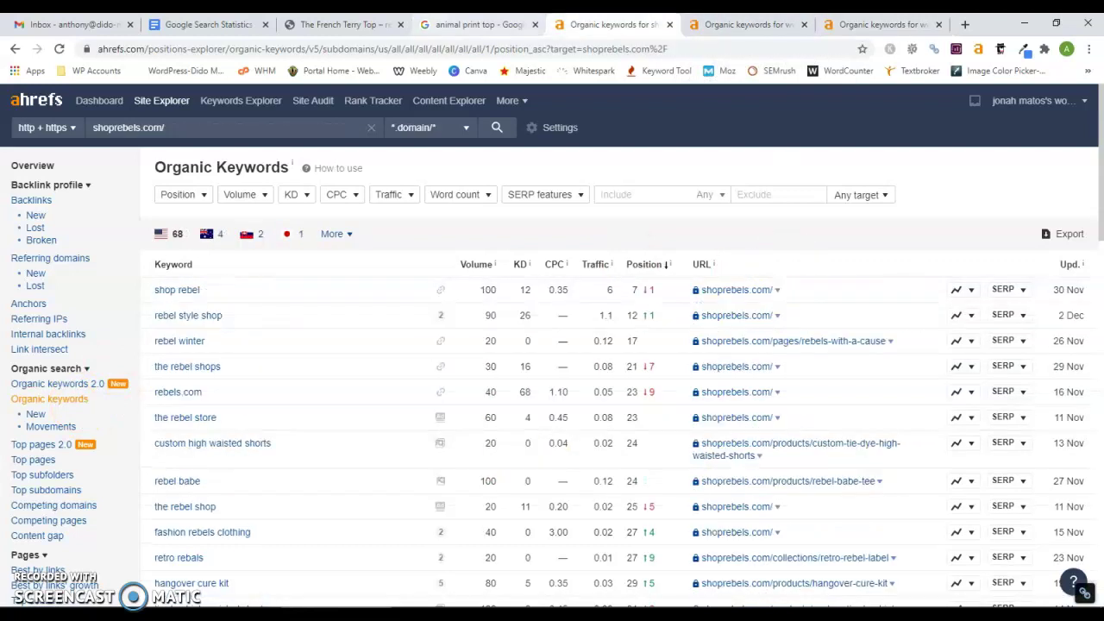
pyautogui.hotkey('ctrl', 'shift', 'Tab')
pyautogui.hotkey('ctrl', 'shift', 'Tab')
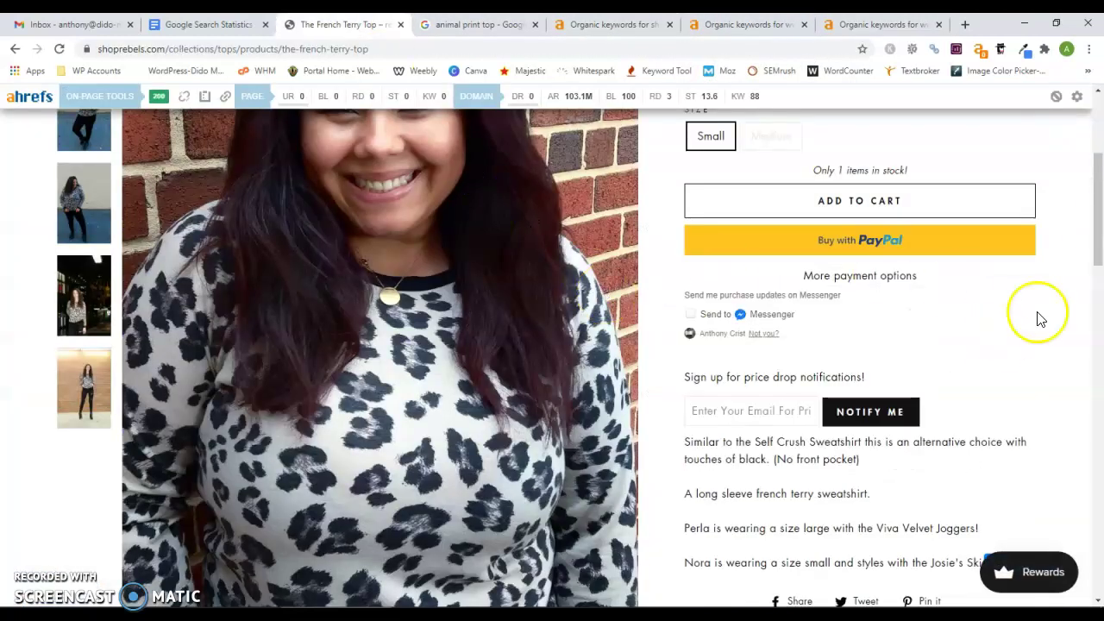
pyautogui.moveTo(1096, 205); pyautogui.dragTo(1086, 175)
pyautogui.rightClick(437, 353)
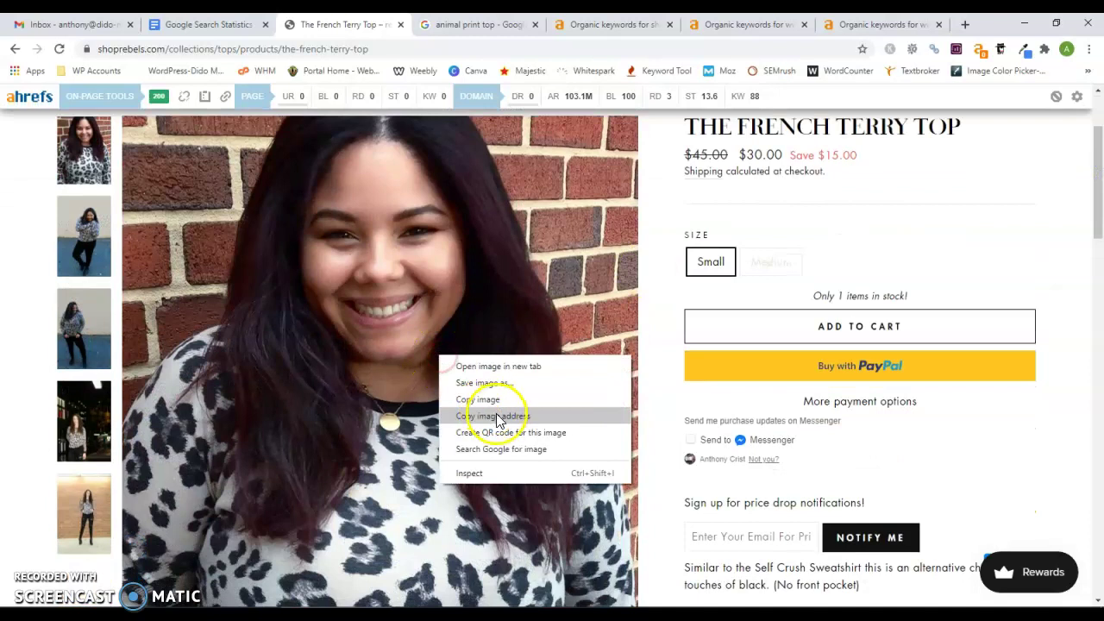
pyautogui.click(504, 385)
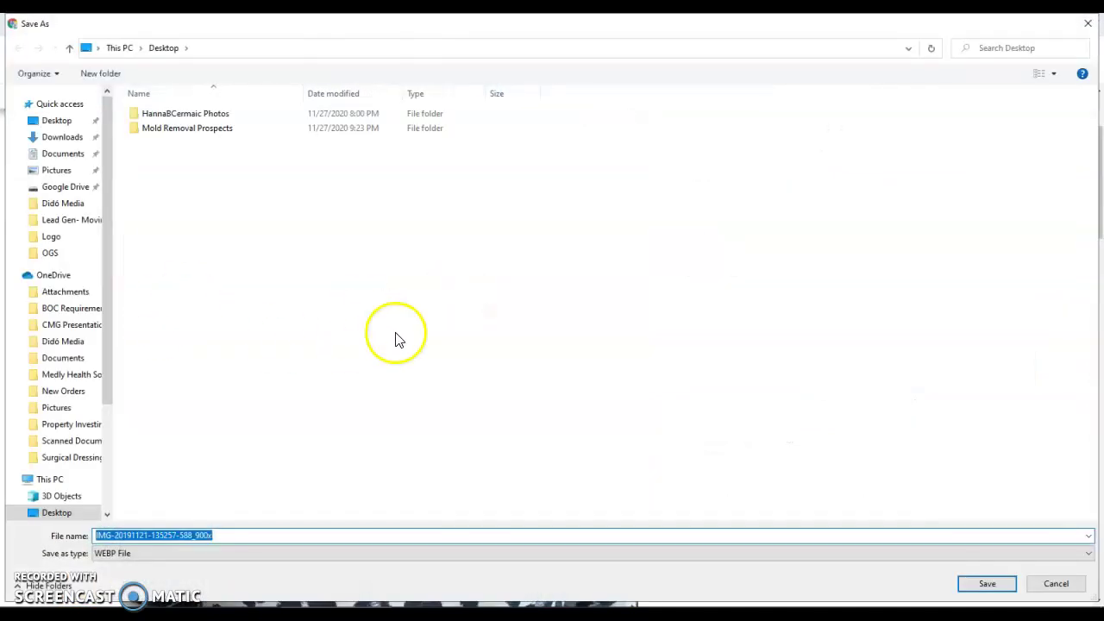
pyautogui.click(1077, 591)
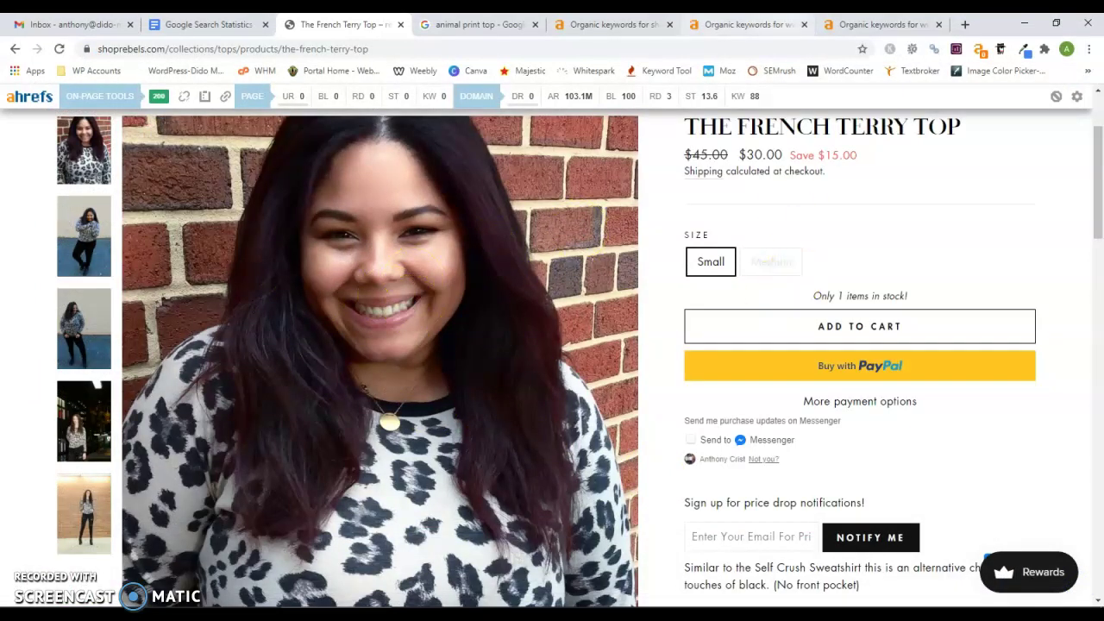
# Step: Check the Dillard's and Amazon organic keywords in Ahrefs against the title of The French Terry Top's product page
pyautogui.click(751, 24)
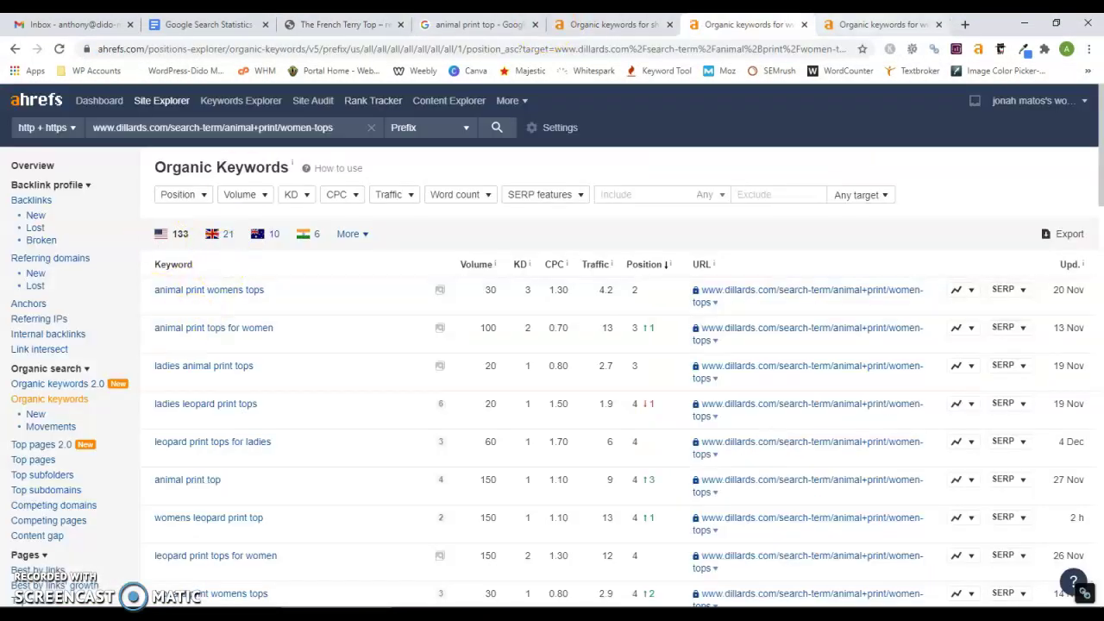
pyautogui.hotkey('ctrl', 'Tab')
pyautogui.click(224, 296)
pyautogui.hotkey('ctrl', 'shift', 'Tab')
pyautogui.hotkey('ctrl', 'shift', 'Tab')
pyautogui.hotkey('ctrl', 'shift', 'Tab')
pyautogui.hotkey('ctrl', 'shift', 'Tab')
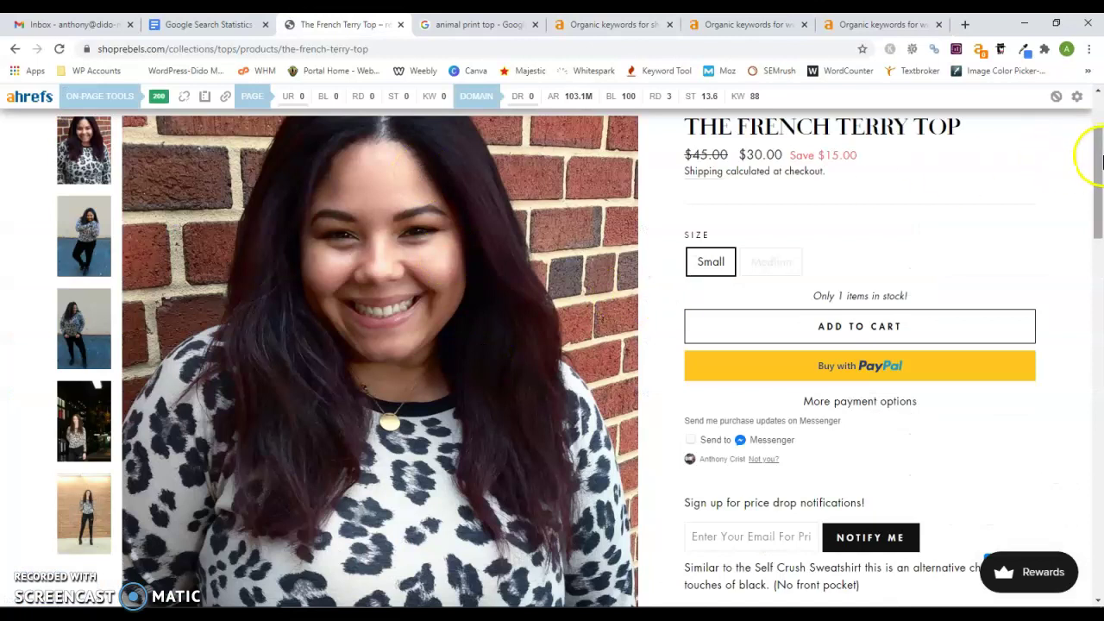
pyautogui.scroll(2, 1101, 177)
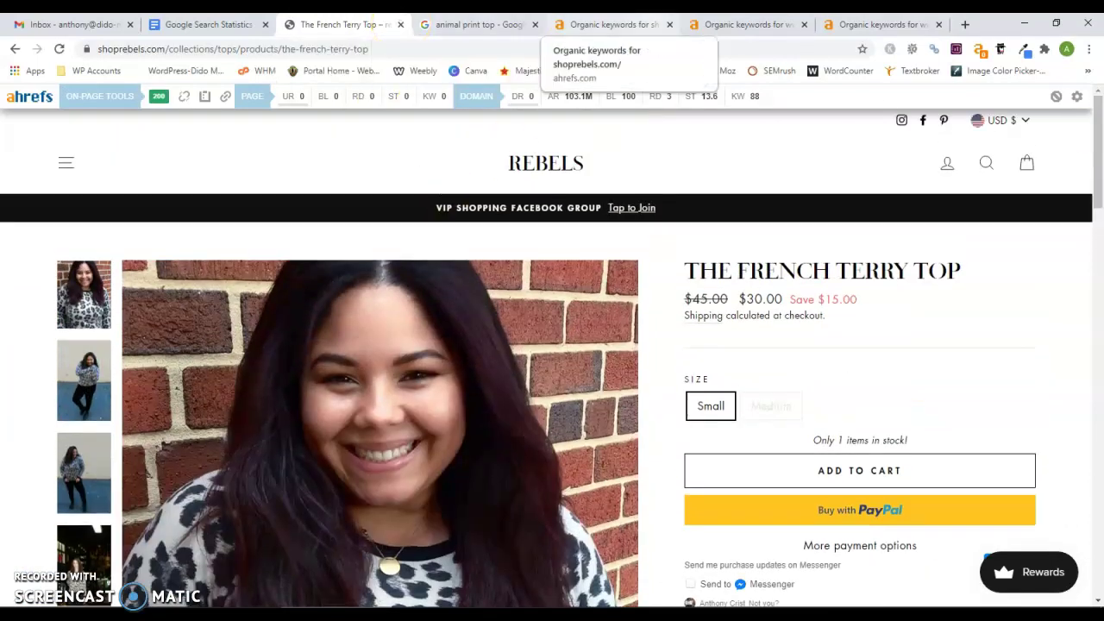
# Step: Compare the organic keywords of shoprebels.com and the Dillard's page in Ahrefs, returning to the product page by way of the Google results
pyautogui.click(608, 24)
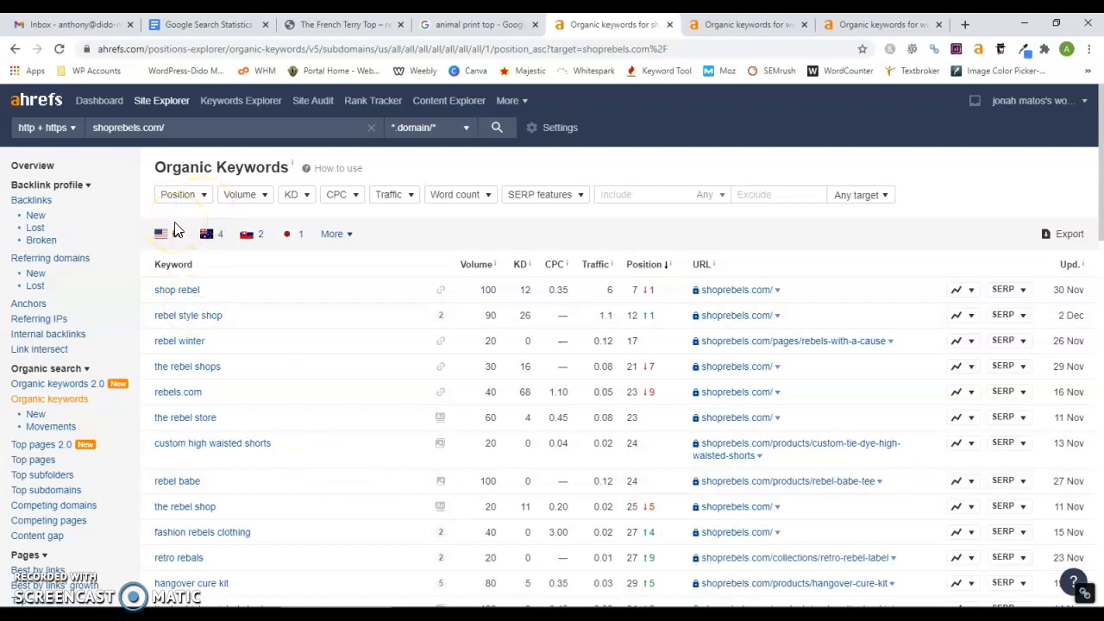
pyautogui.click(721, 22)
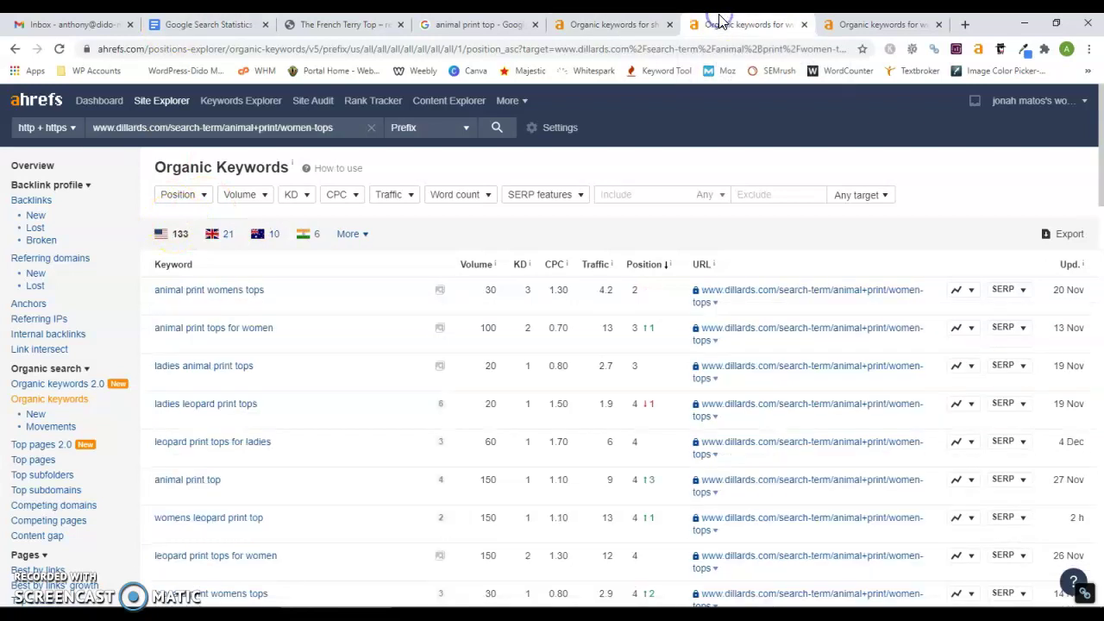
pyautogui.click(614, 24)
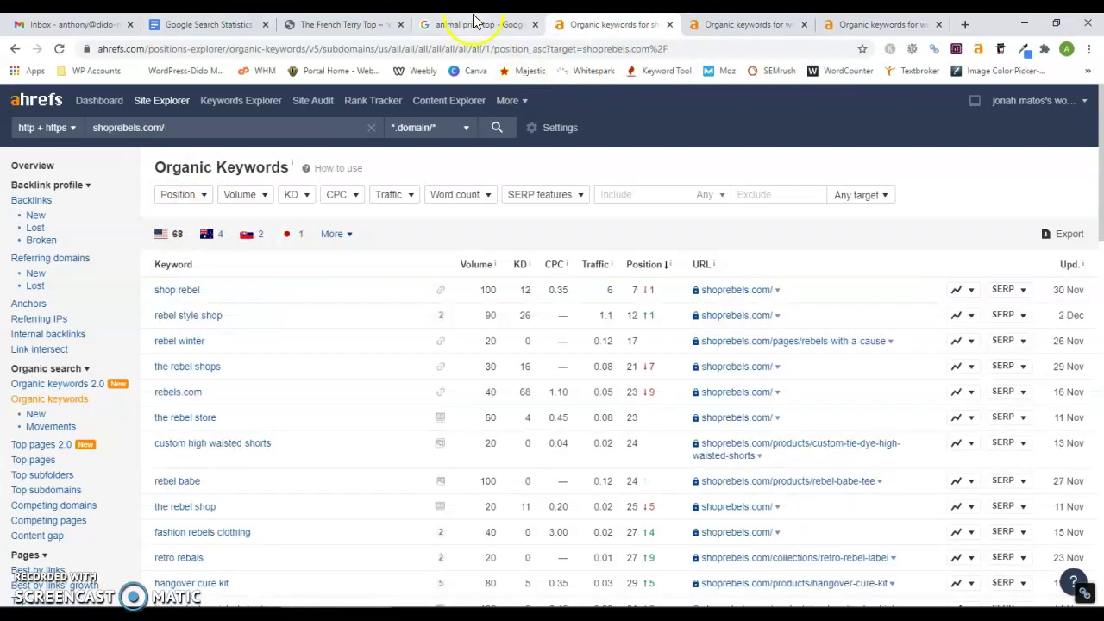
pyautogui.click(466, 24)
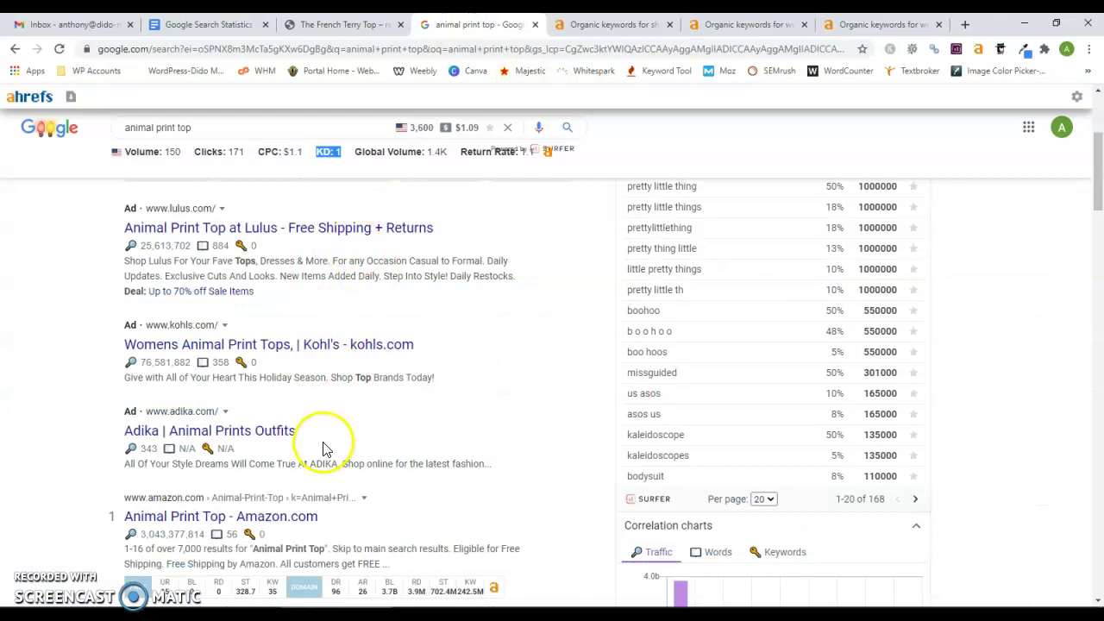
pyautogui.click(345, 24)
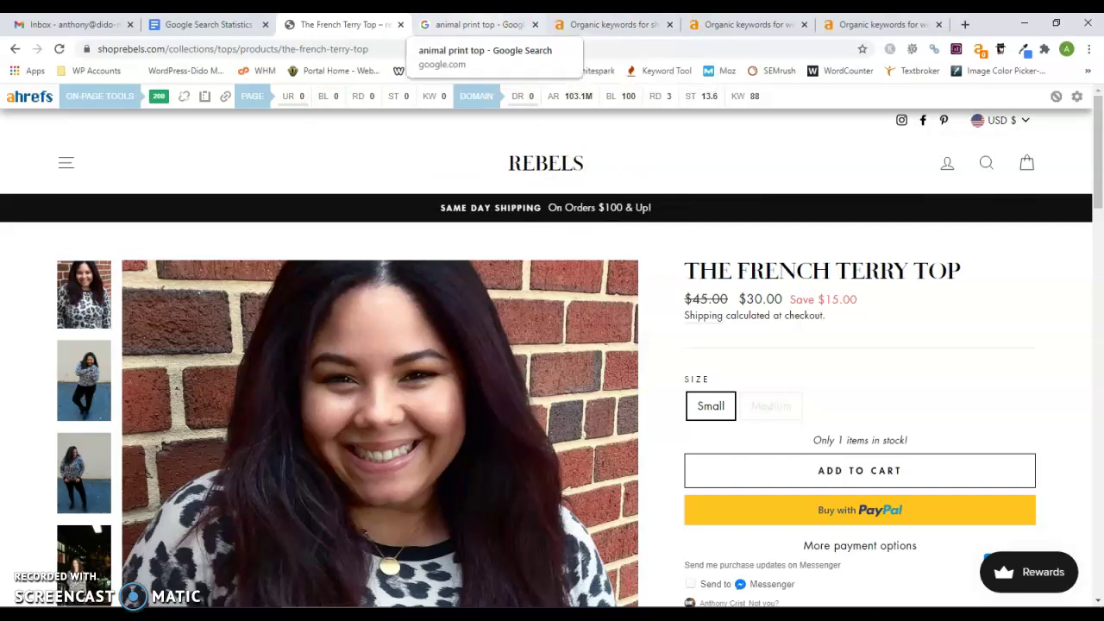
# Step: Look through the Google results for "animal print top" down to the local store listings, ending back at the first ads
pyautogui.click(479, 24)
pyautogui.moveTo(1098, 225); pyautogui.dragTo(1088, 420)
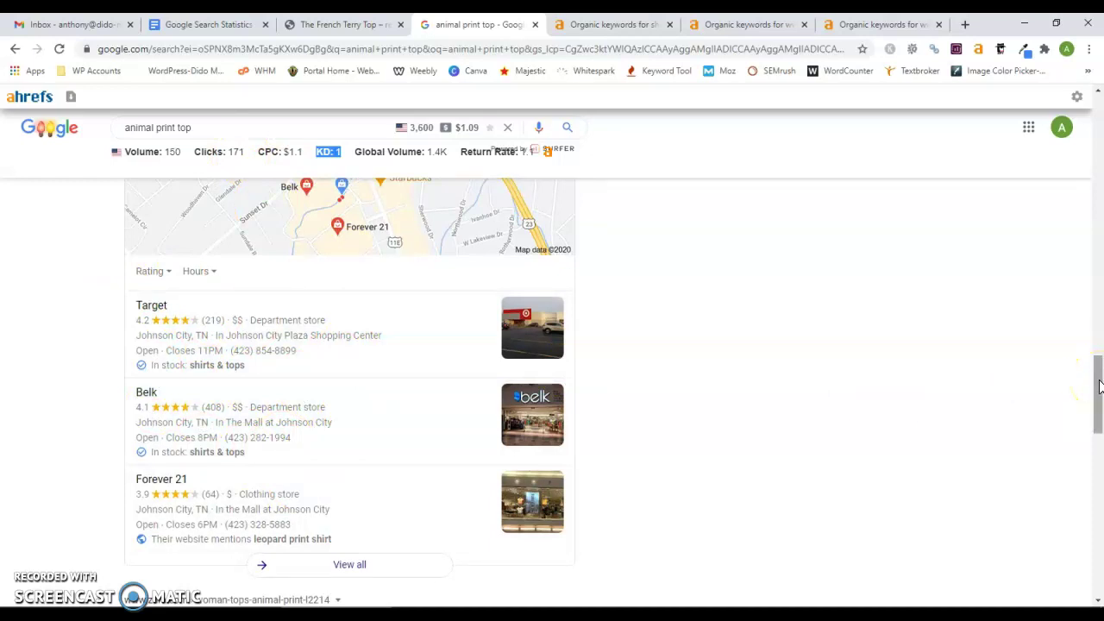
pyautogui.moveTo(1098, 382)
pyautogui.mouseDown()
pyautogui.moveTo(1089, 266)
pyautogui.moveTo(1094, 424)
pyautogui.moveTo(1099, 382)
pyautogui.mouseUp()
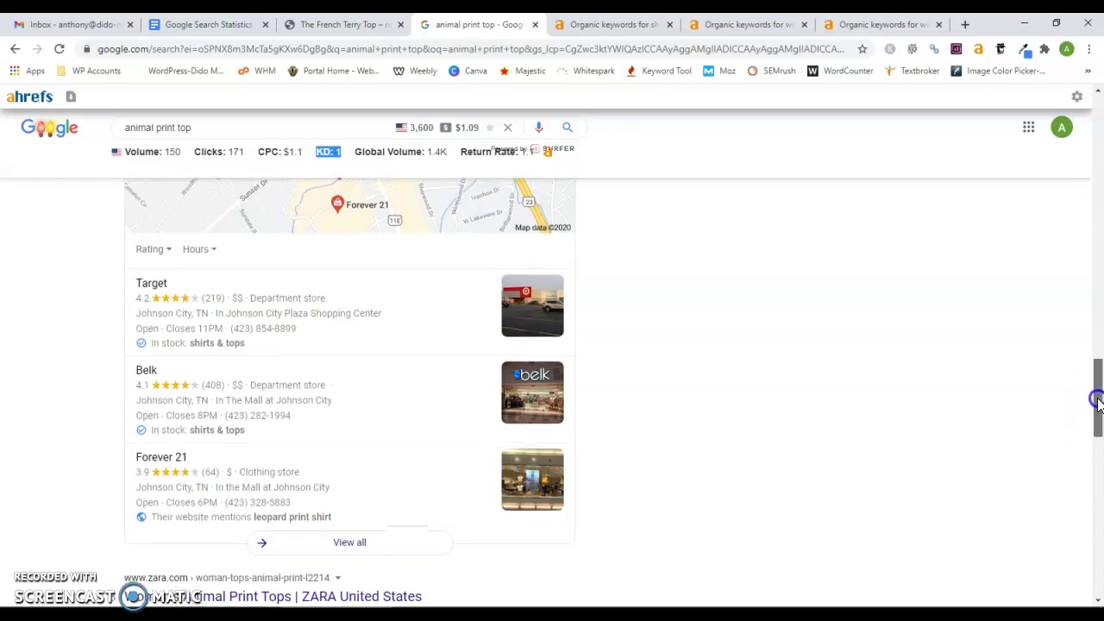
pyautogui.moveTo(1096, 405); pyautogui.dragTo(1046, 134)
# Step: Go through the Ahrefs organic keyword reports for shoprebels.com, Dillard's and Amazon, and return to the Google results
pyautogui.click(604, 26)
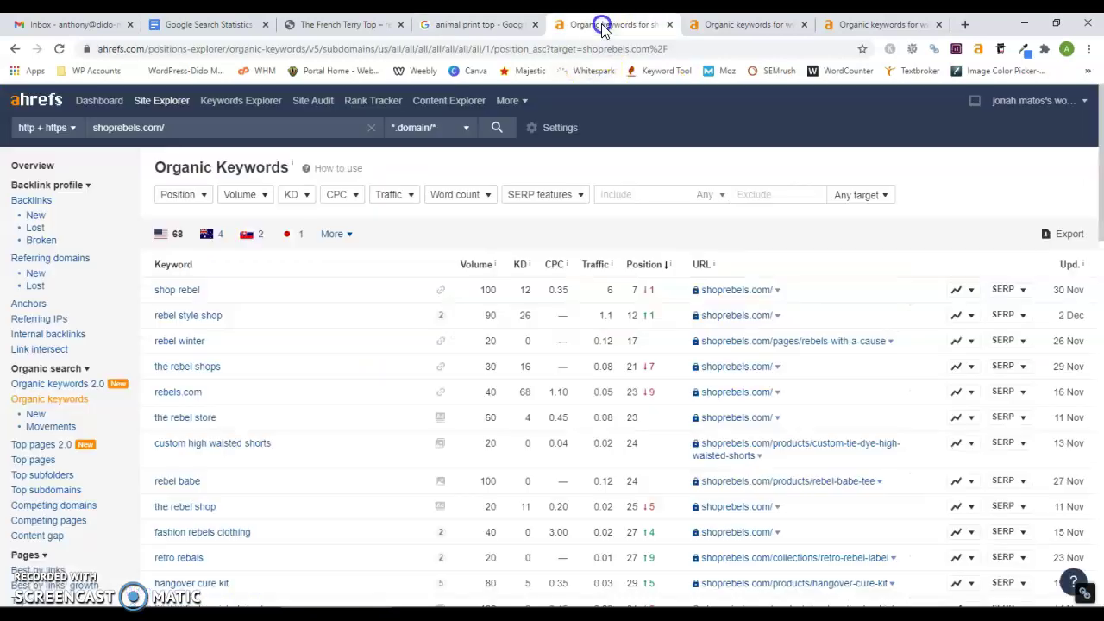
pyautogui.click(749, 24)
pyautogui.click(880, 24)
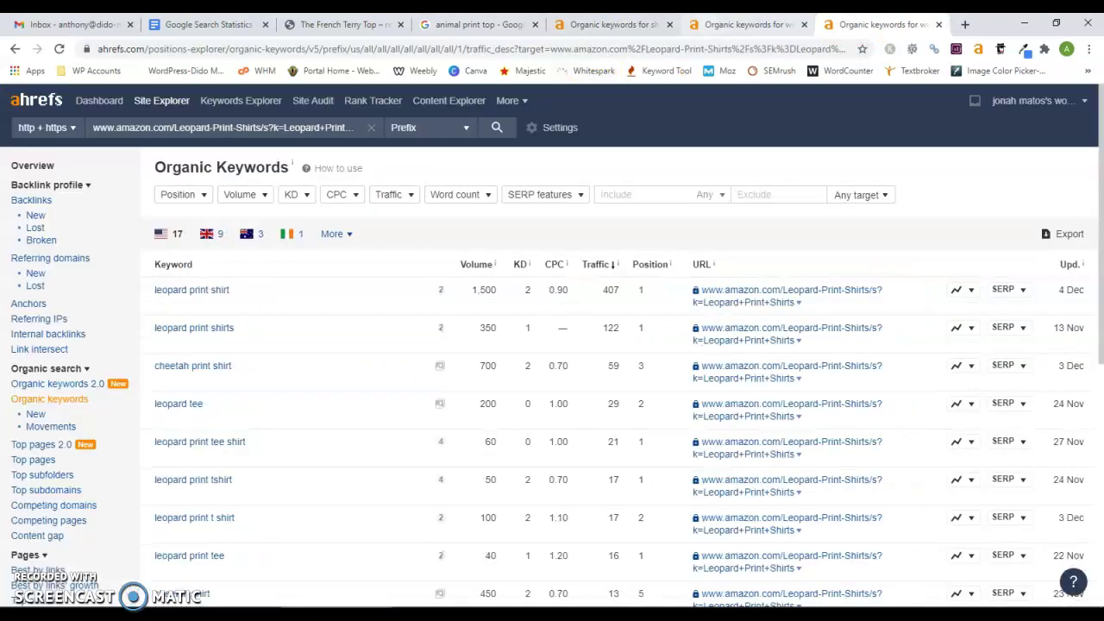
pyautogui.click(749, 24)
pyautogui.click(615, 24)
pyautogui.click(479, 24)
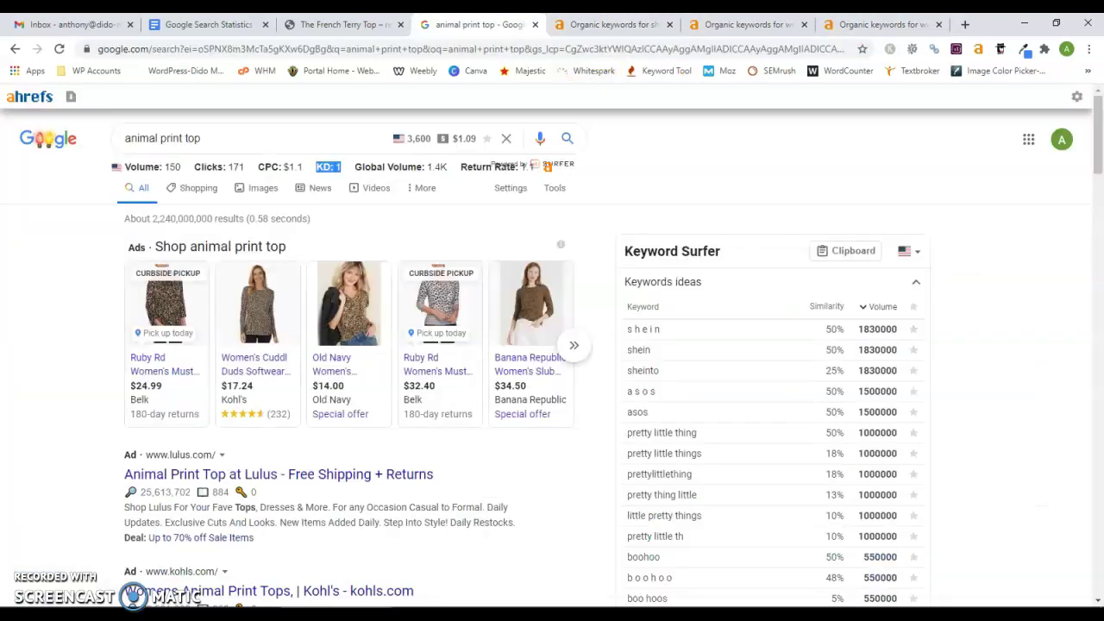
# Step: Review the upper part of The French Terry Top's product page and go back to the "animal print top" Google results
pyautogui.click(341, 24)
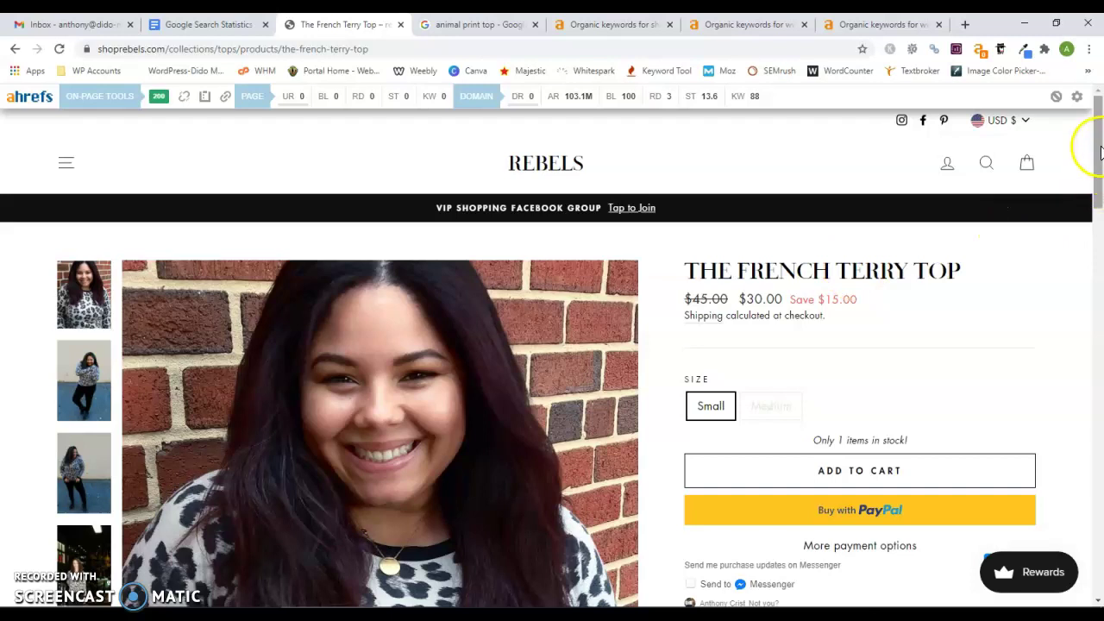
pyautogui.moveTo(1101, 152)
pyautogui.mouseDown()
pyautogui.moveTo(1091, 248)
pyautogui.moveTo(1089, 138)
pyautogui.mouseUp()
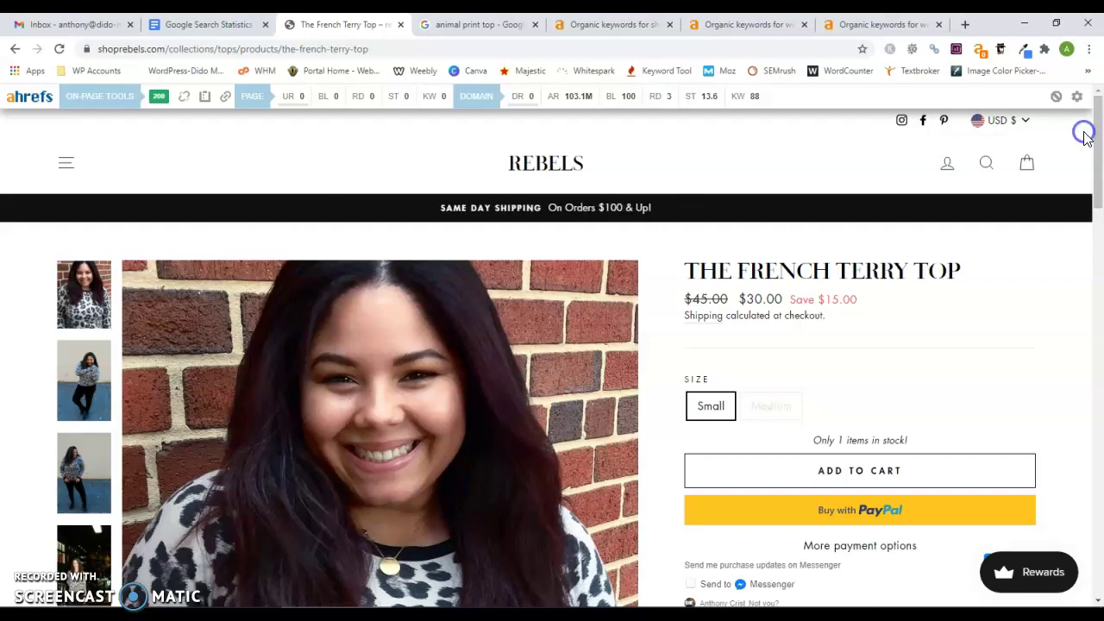
pyautogui.hotkey('ctrl', 'Tab')
pyautogui.hotkey('ctrl', 'Tab')
pyautogui.hotkey('ctrl', 'shift', 'Tab')
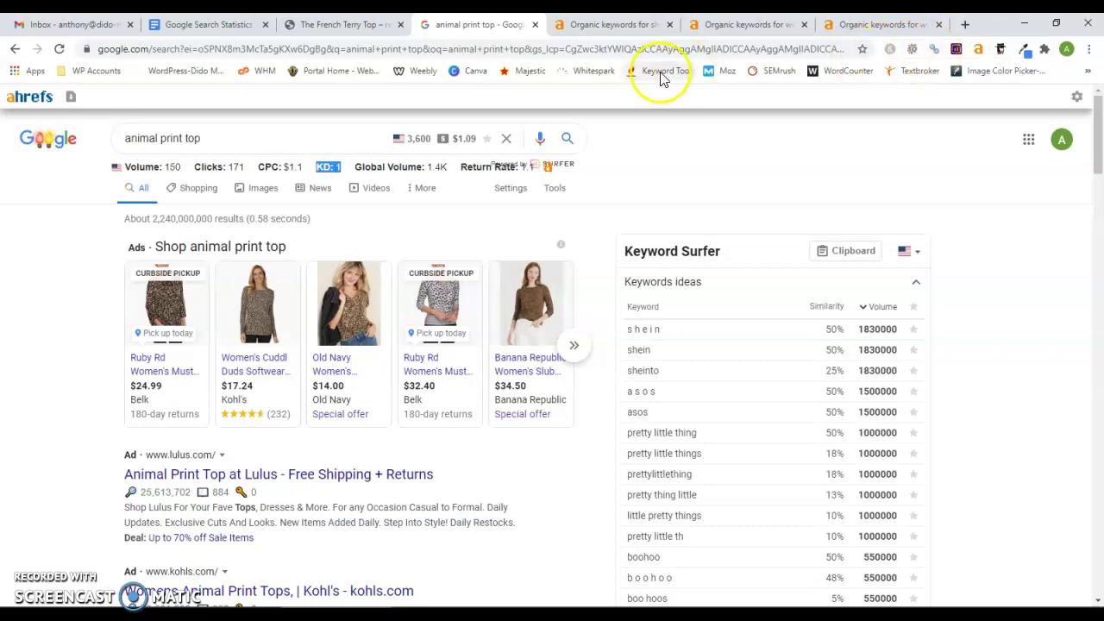
# Step: Recheck shoprebels.com's organic keywords in Ahrefs, return to the Google results, and clear the highlighted keyword difficulty text
pyautogui.click(614, 24)
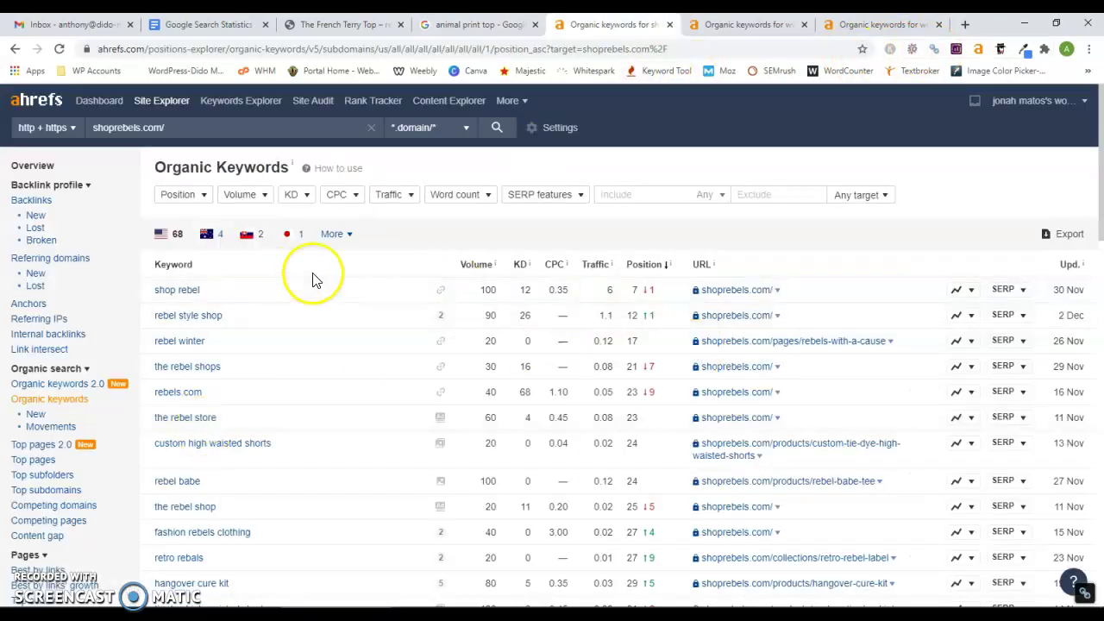
pyautogui.click(345, 24)
pyautogui.click(479, 25)
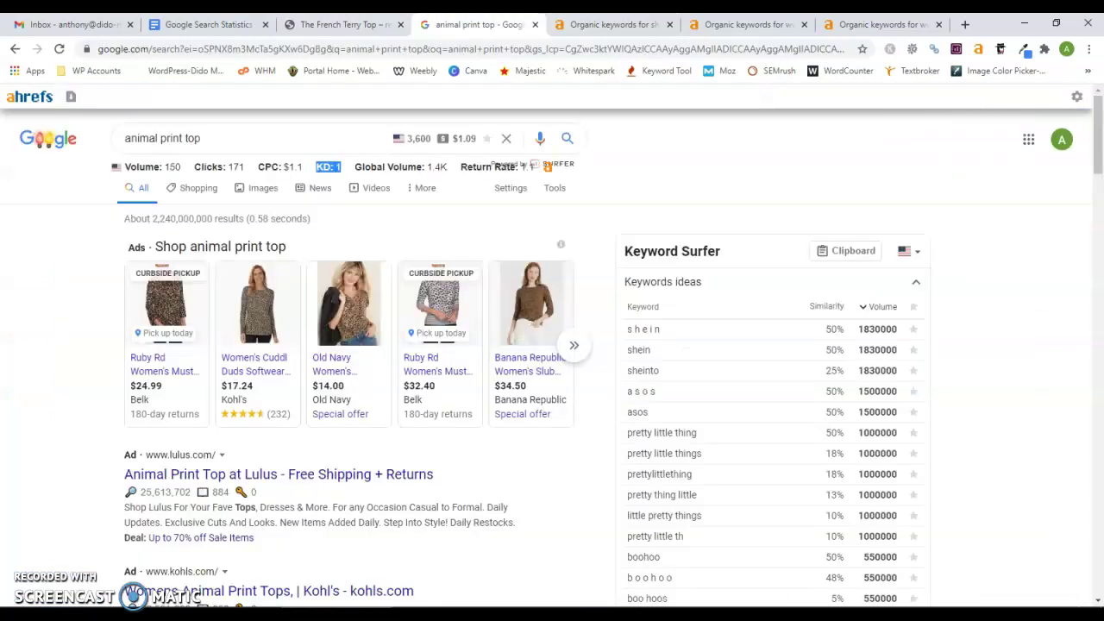
pyautogui.click(92, 290)
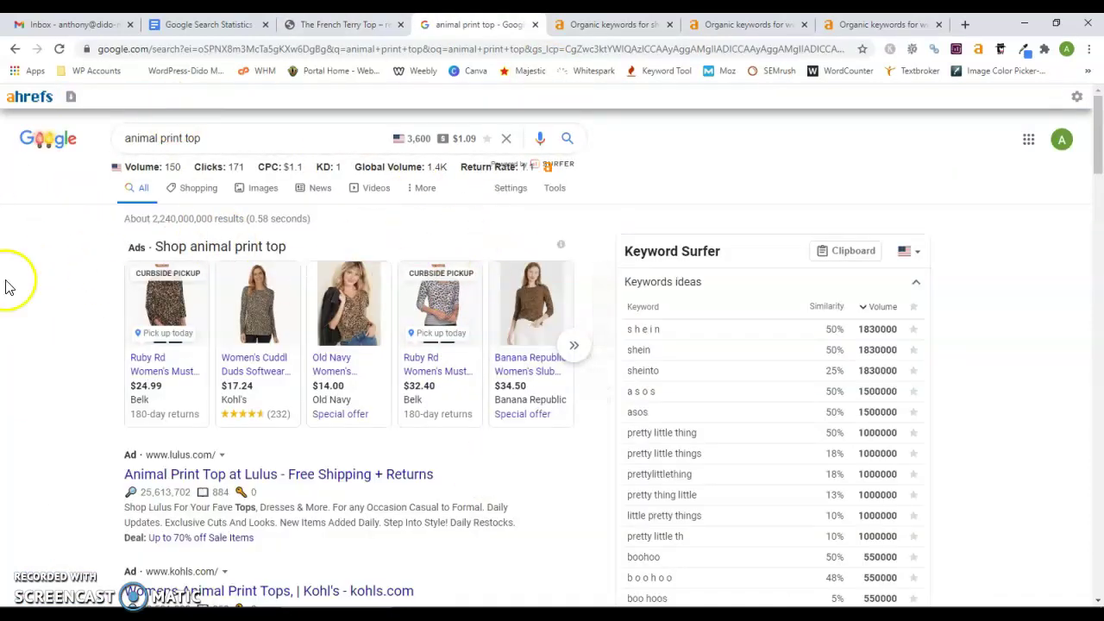